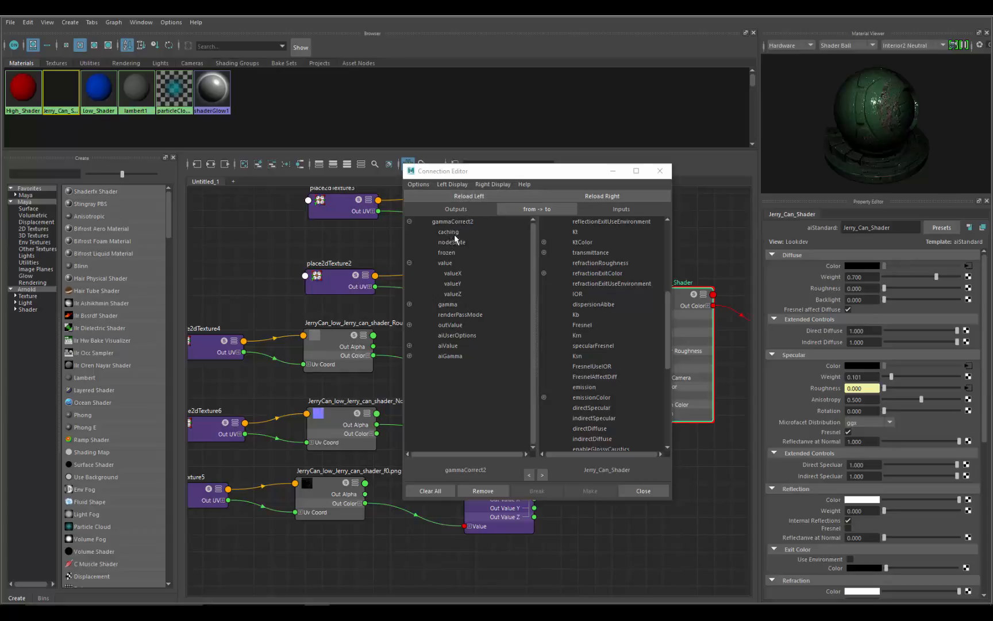
Connect the valueX output of gammaCorrect2 to the Ksn input of Jerry_Can_Shader and close the Connection Editor
left_click(410, 263)
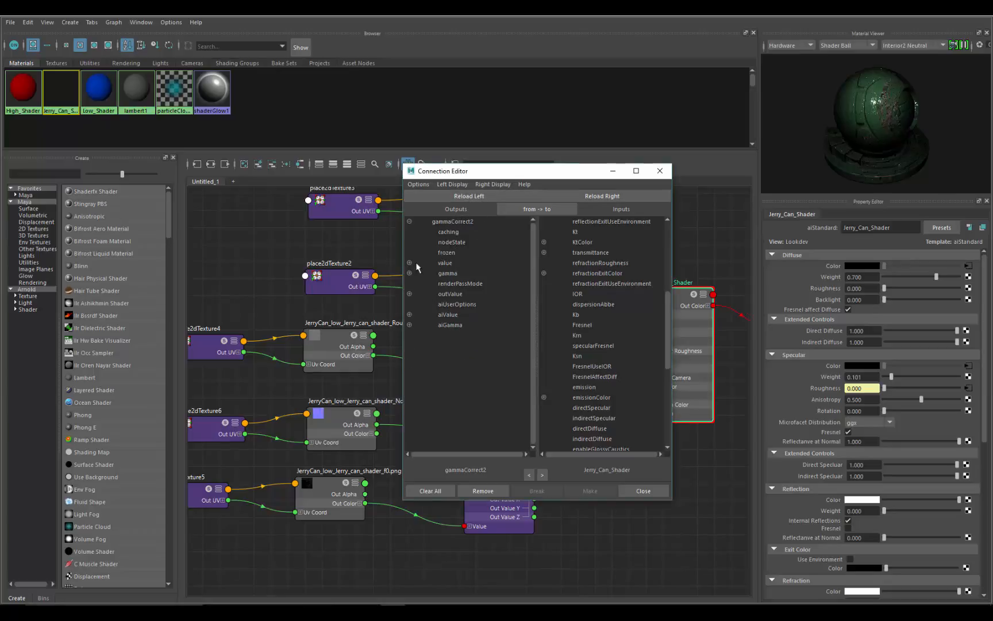
left_click(410, 263)
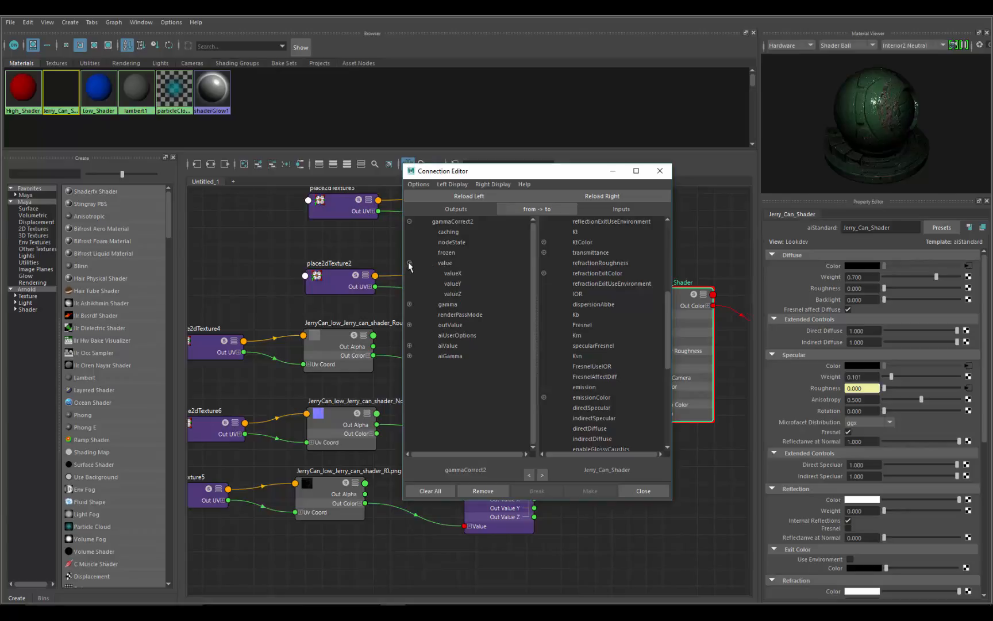
left_click(459, 274)
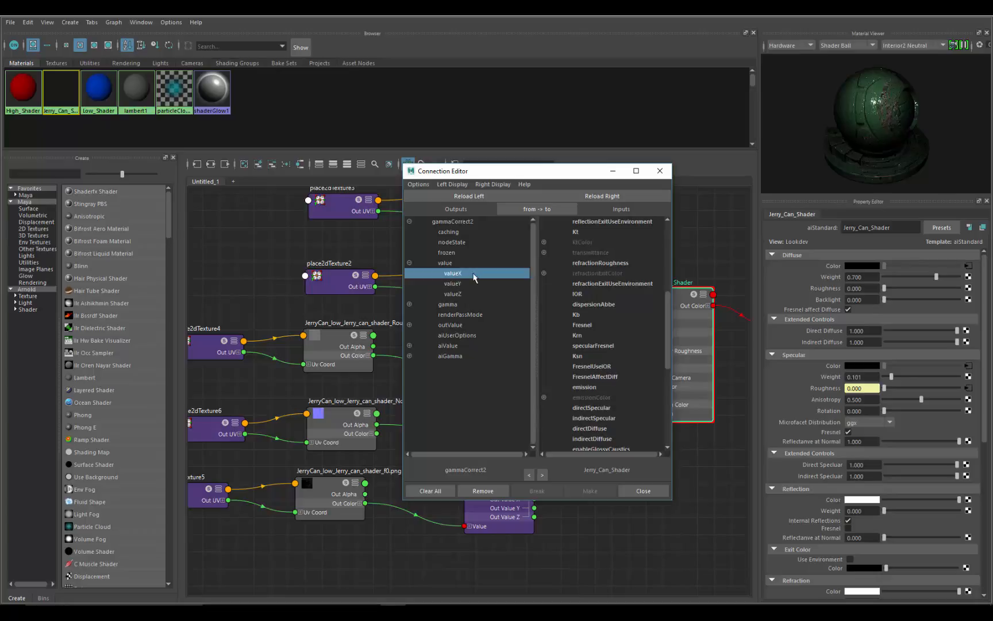
left_click_drag(665, 303, 670, 226)
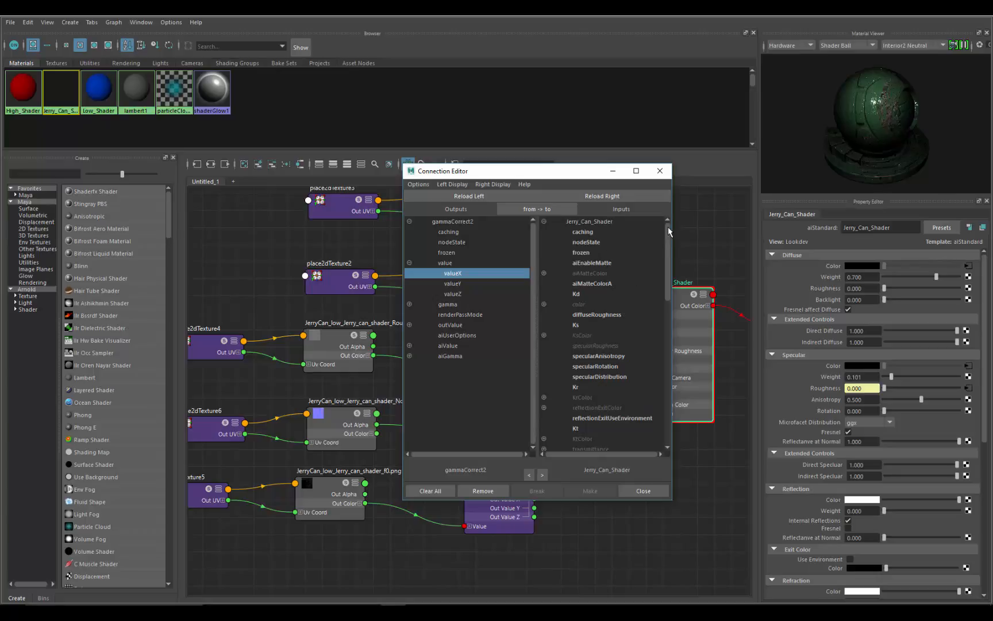
left_click_drag(668, 230, 674, 303)
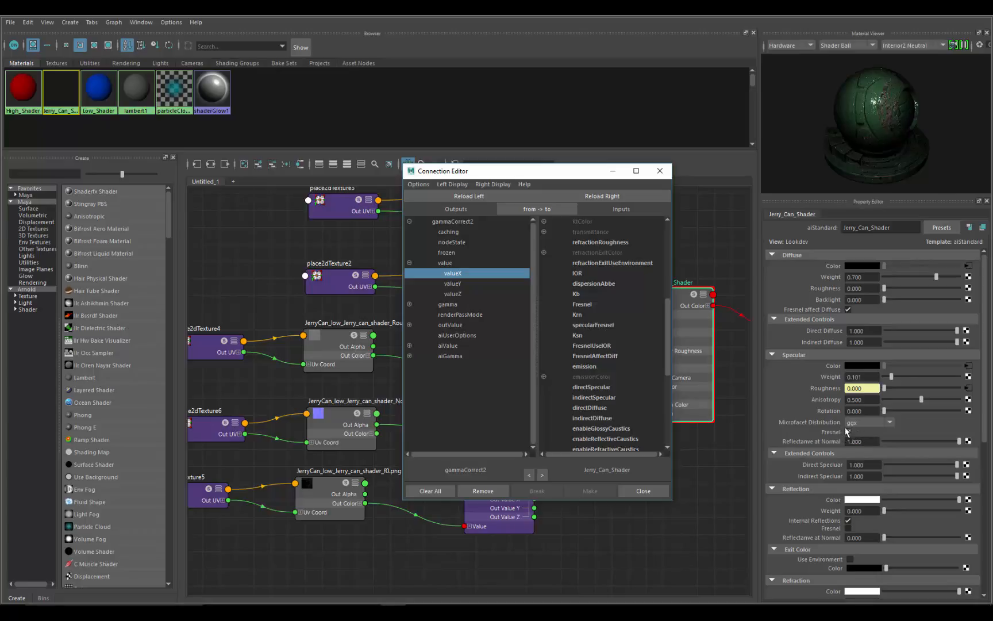
left_click(847, 431)
left_click(577, 336)
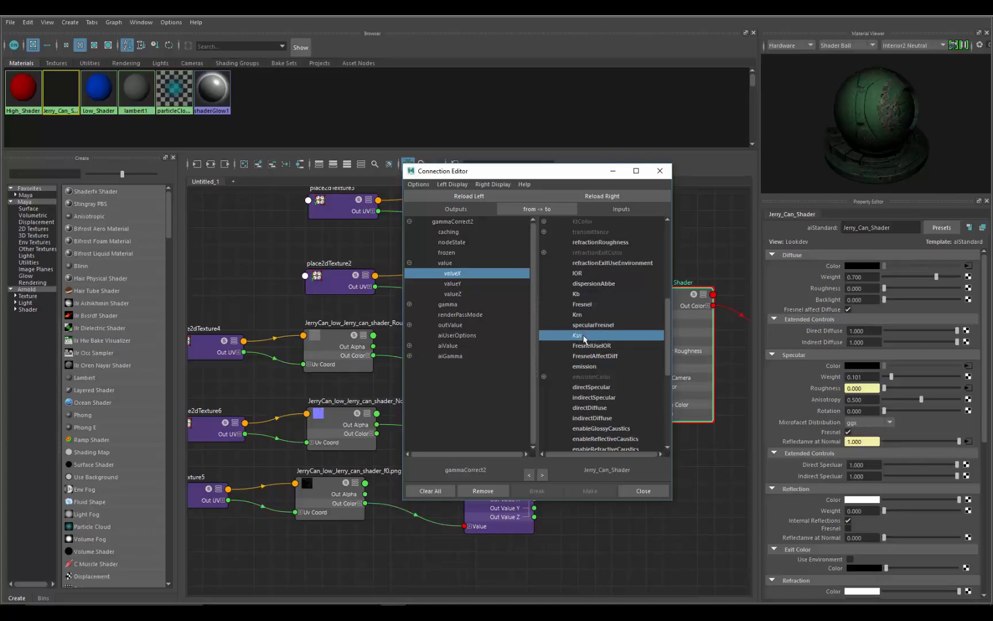
left_click_drag(566, 176, 317, 157)
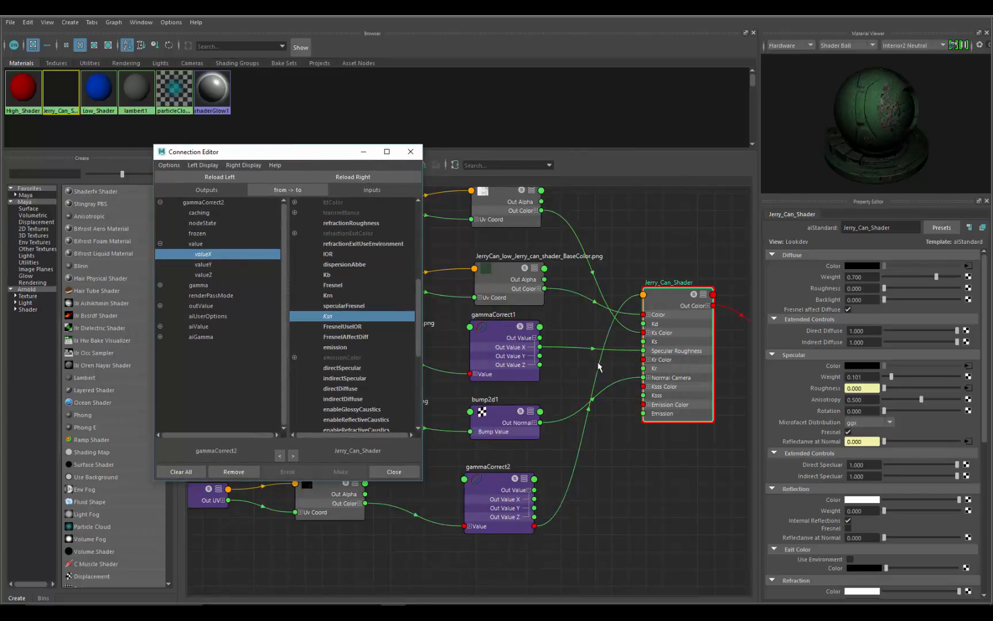
left_click_drag(304, 158, 452, 146)
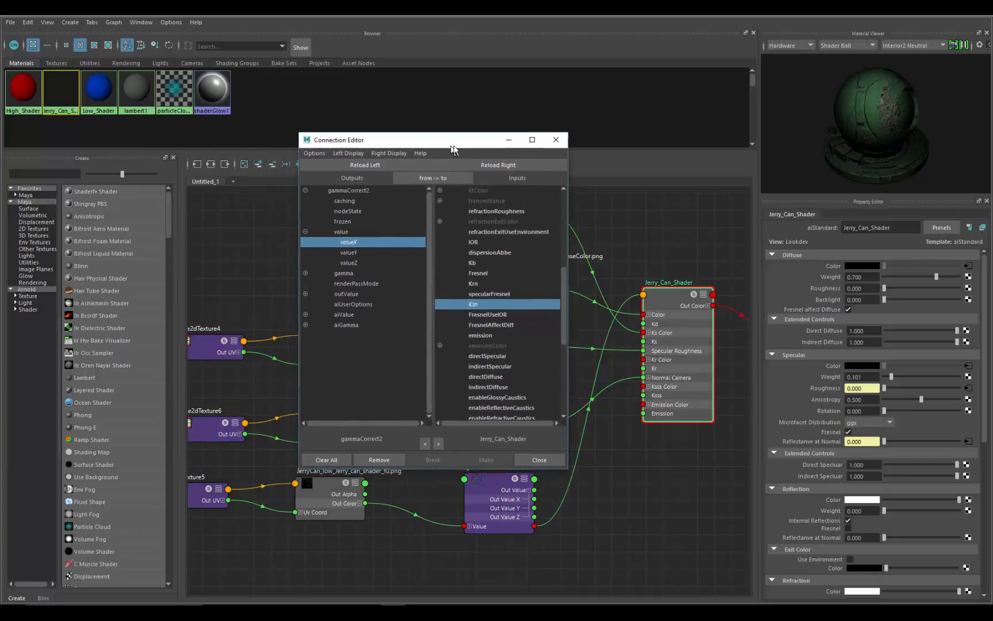
left_click(543, 459)
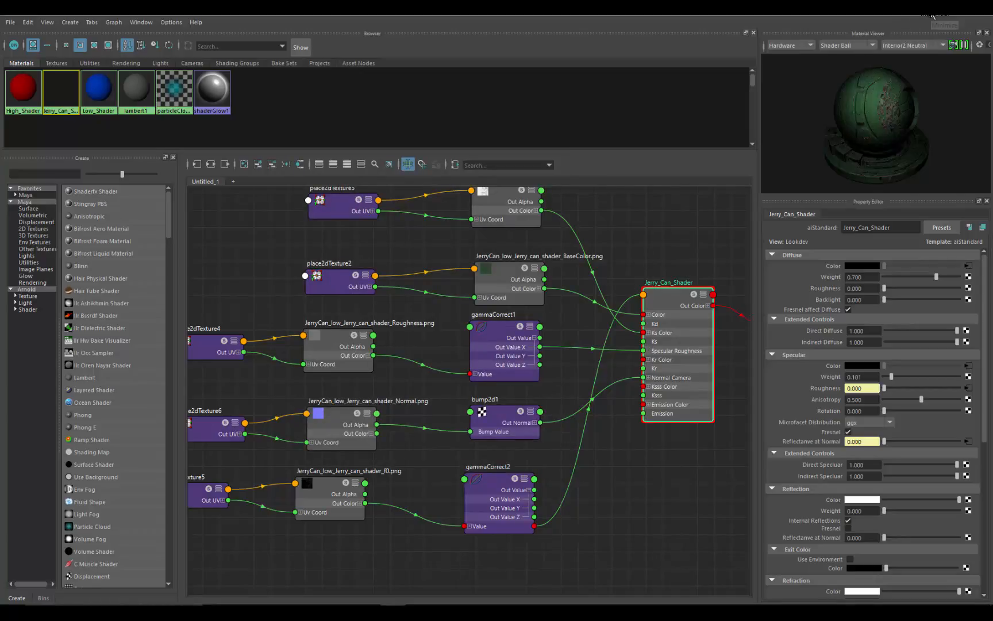
Bring up the Arnold Render View as a smaller window over the scene and run an IPR render of the jerry can
left_click(930, 9)
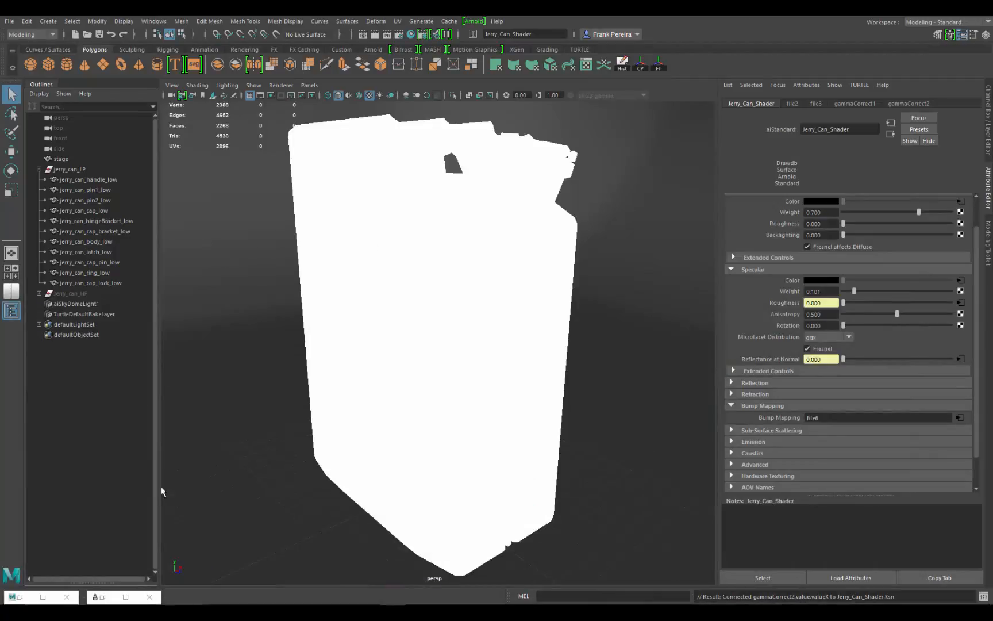
left_click(135, 600)
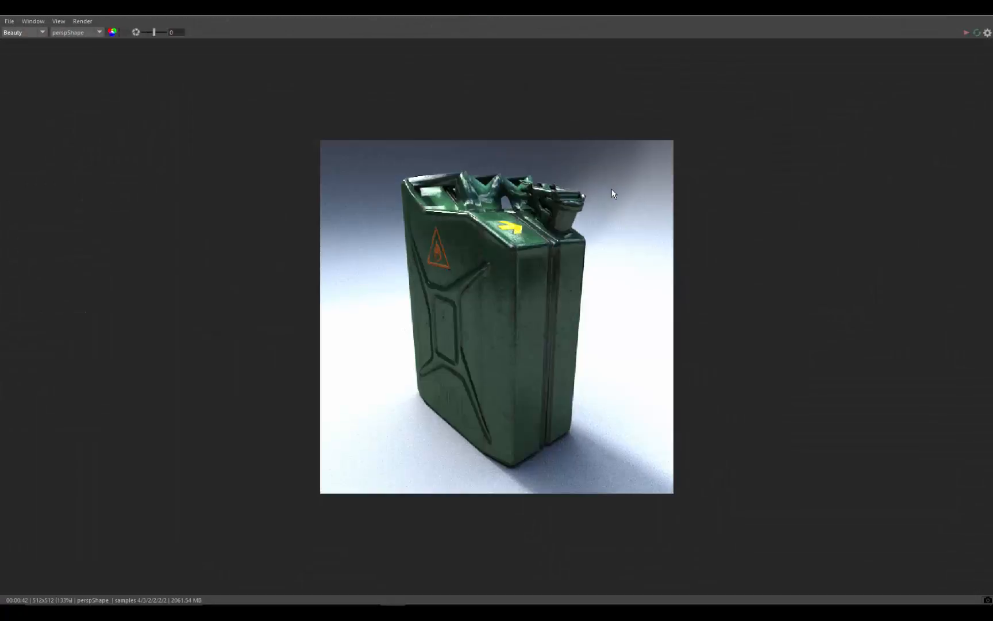
left_click(84, 23)
left_click(150, 15)
left_click_drag(162, 18, 387, 98)
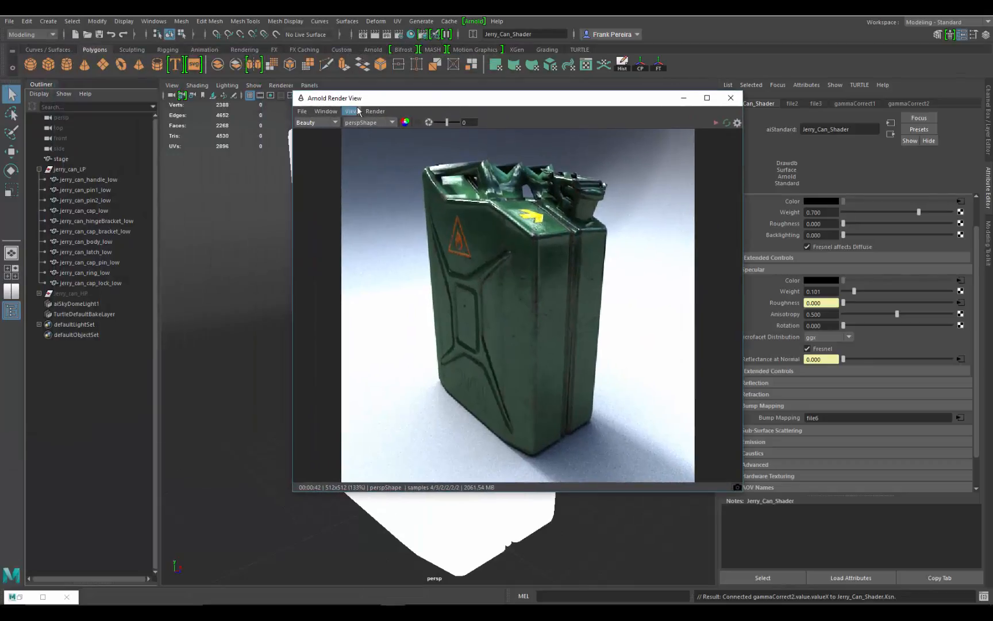
left_click(375, 112)
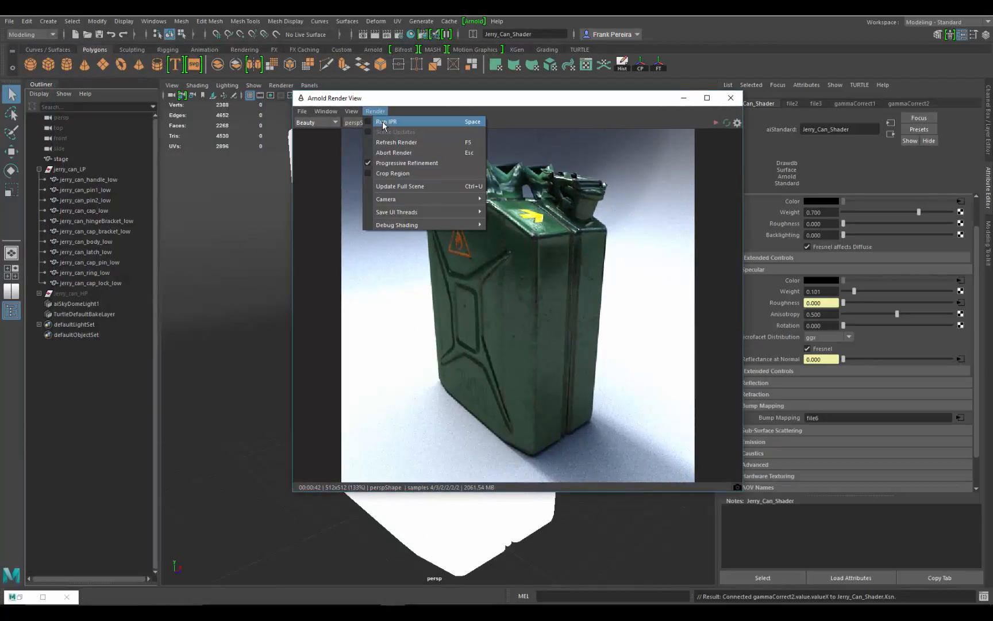
left_click(383, 122)
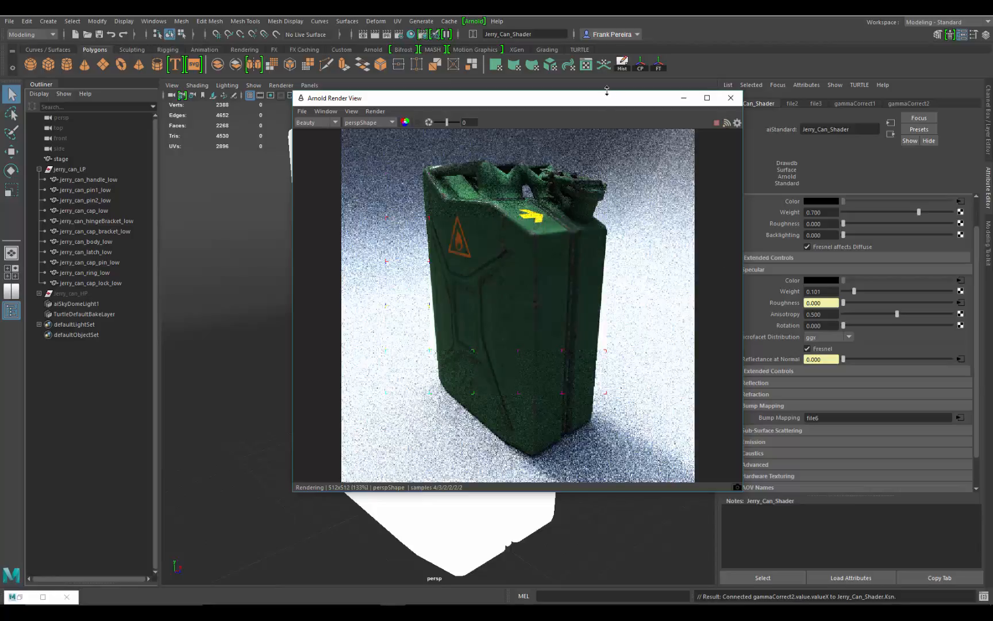
Set the specular weight of Jerry_Can_Shader to 0.918 with its attributes visible beside the render
left_click_drag(603, 97, 523, 95)
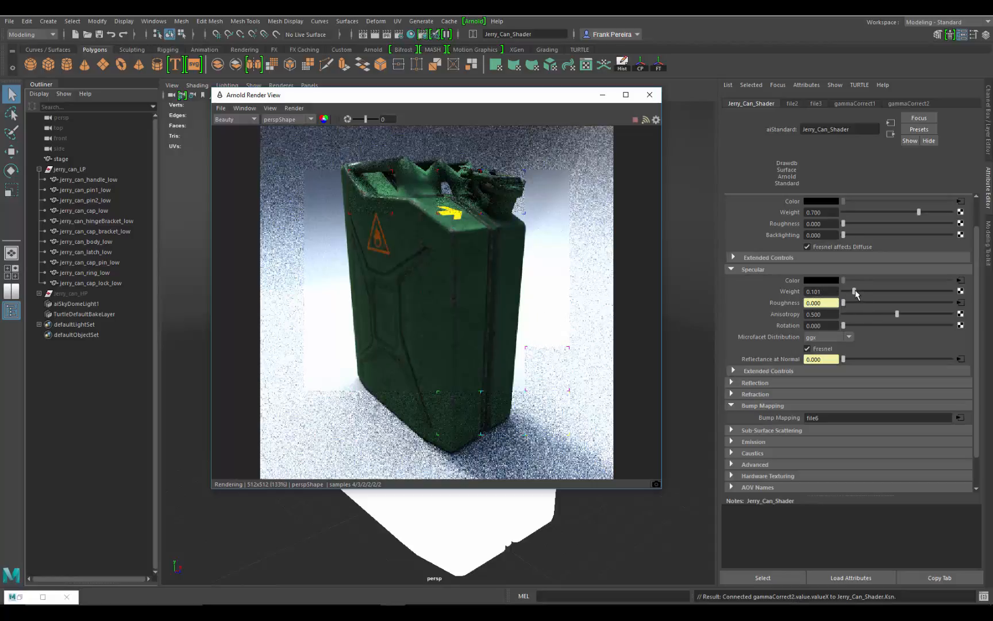
left_click_drag(855, 294, 942, 292)
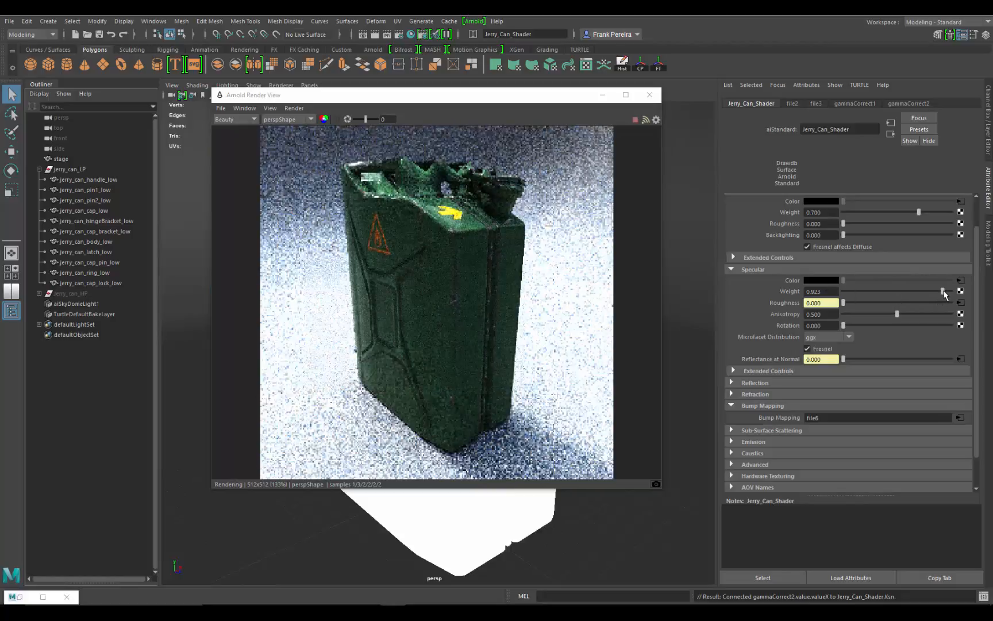
left_click_drag(944, 295, 954, 292)
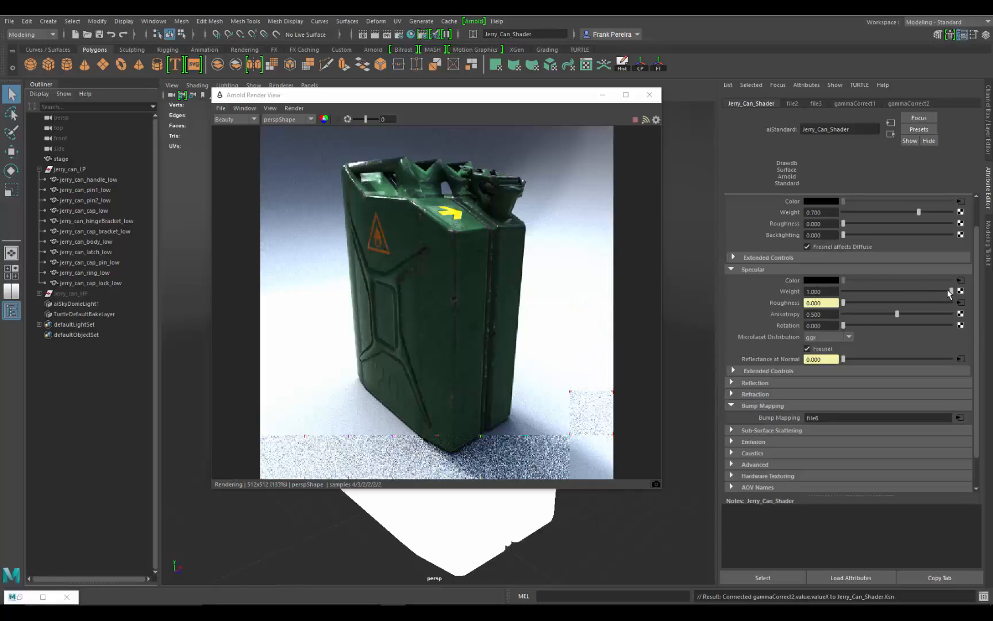
left_click_drag(951, 292, 942, 295)
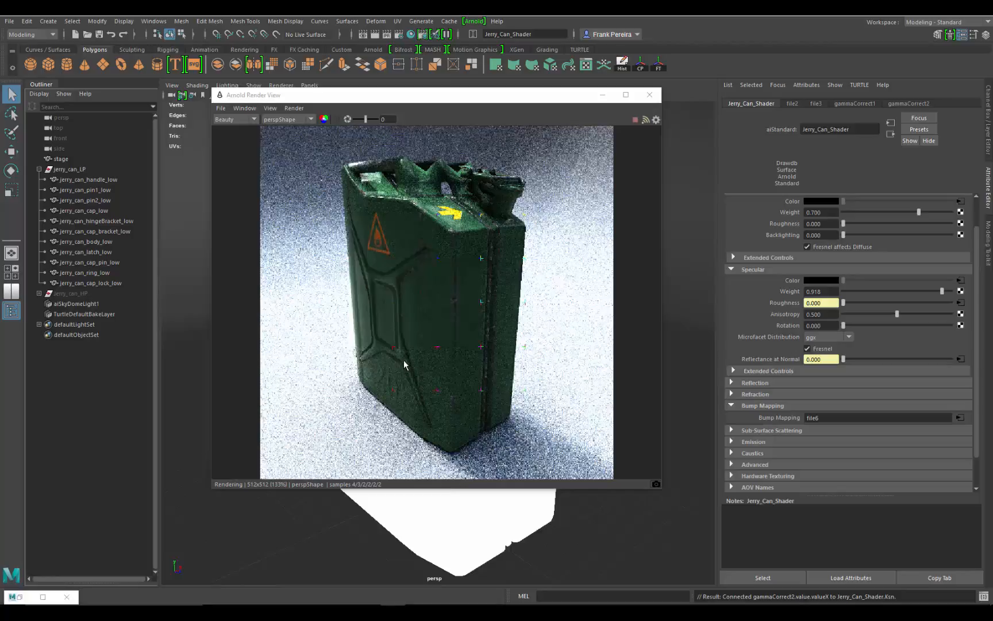
Rotate aiSkyDomeLight1 about its vertical axis to change the lighting on the jerry can
left_click_drag(466, 101, 766, 74)
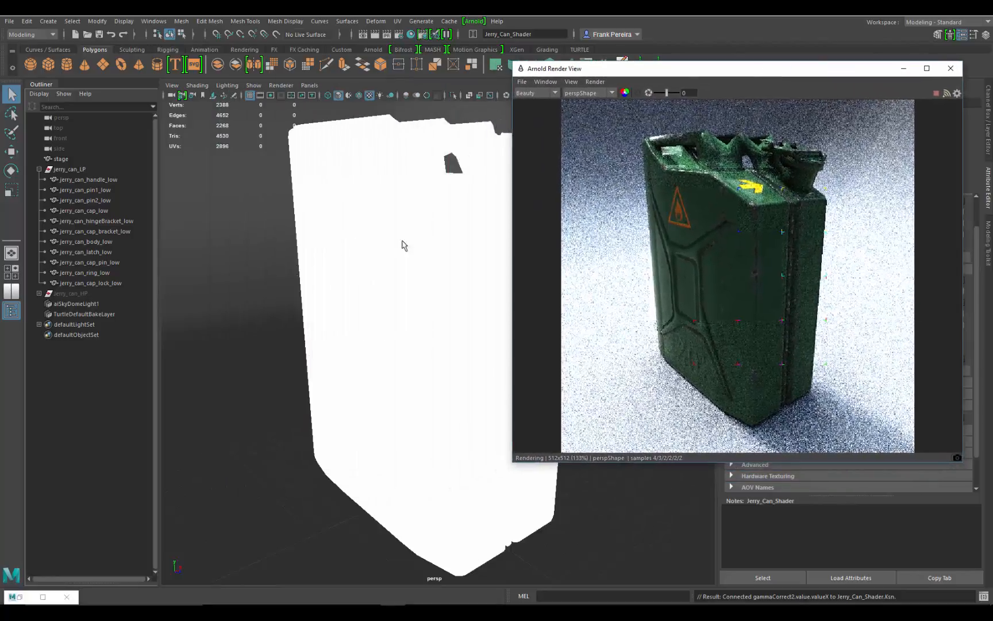
left_click(39, 169)
left_click(68, 190)
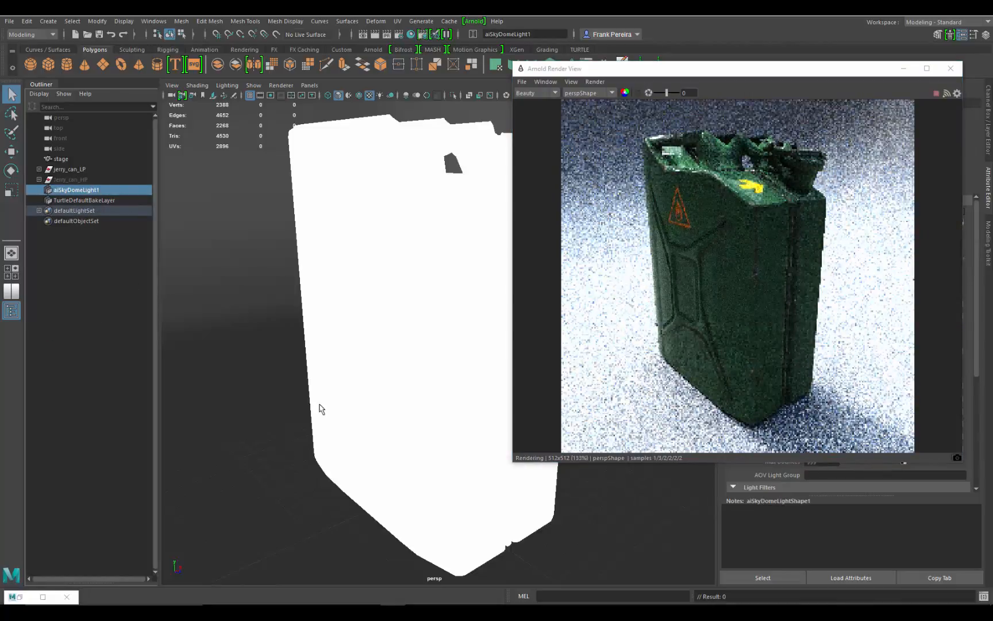
key("w")
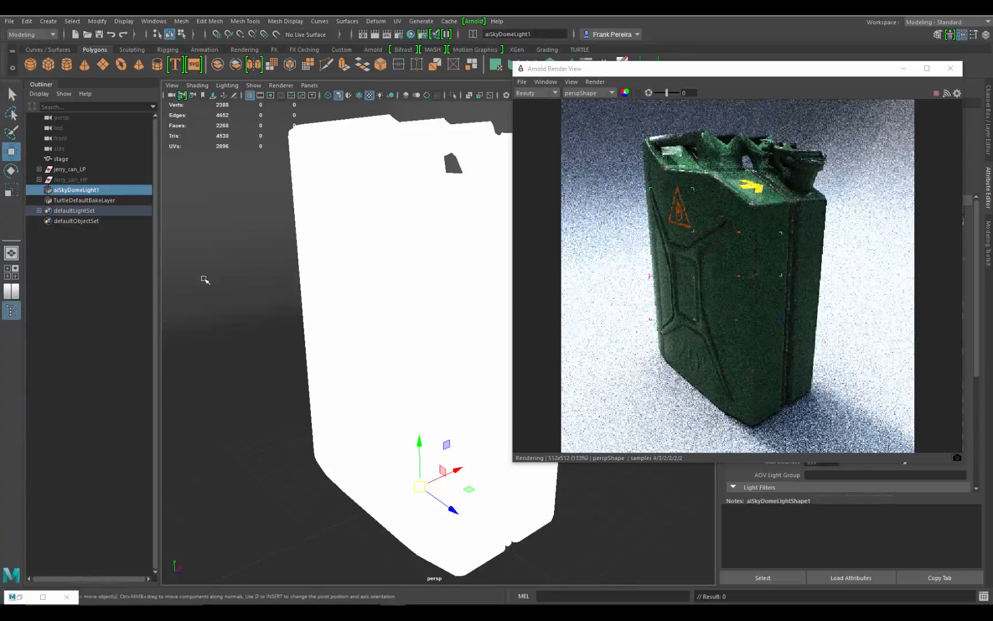
key("r")
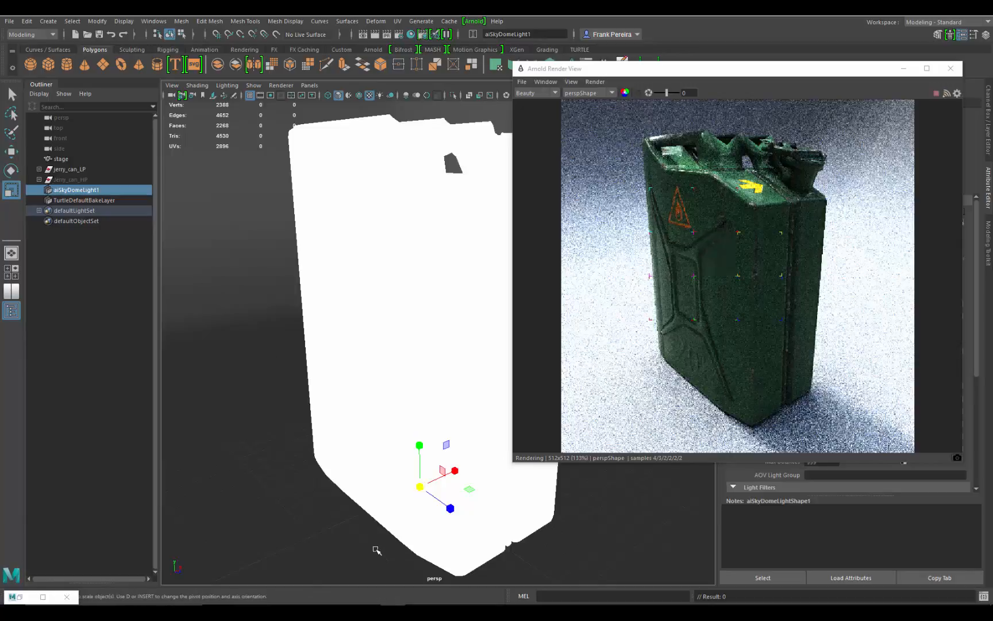
key("e")
left_click_drag(398, 515, 429, 515)
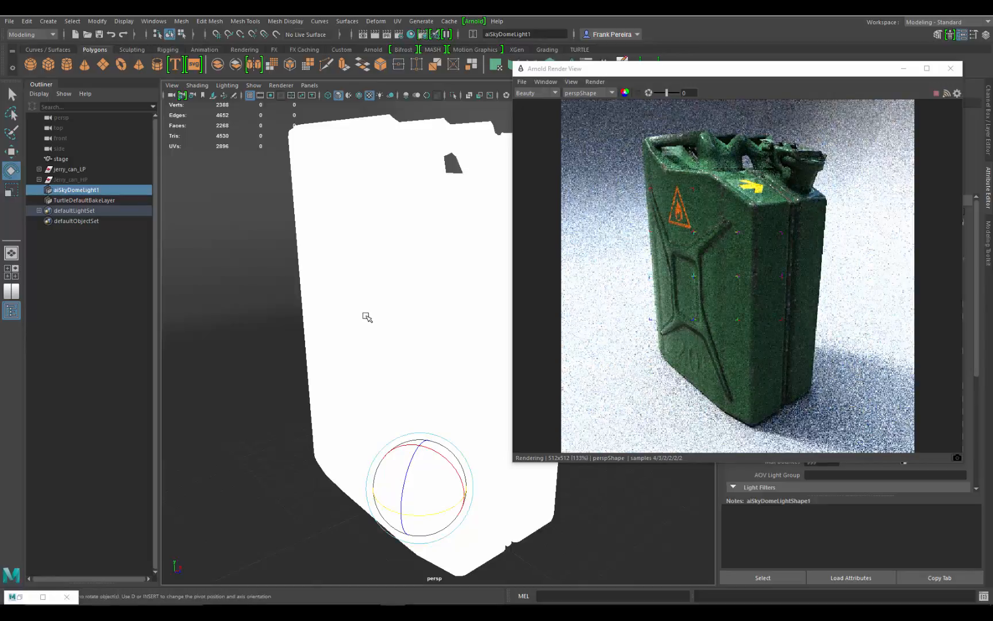
Close the Arnold Render View and select the jerry can's body mesh in the viewport
left_click_drag(367, 317, 365, 348, "alt")
middle_click_drag(366, 348, 429, 350, "alt")
left_click_drag(411, 340, 484, 338, "alt")
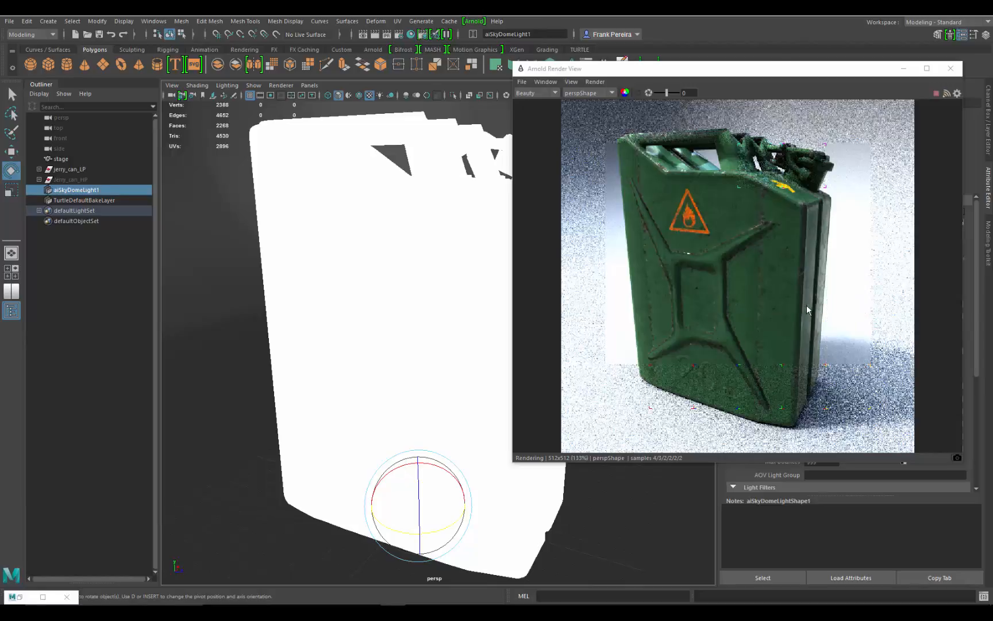
left_click_drag(833, 69, 656, 55)
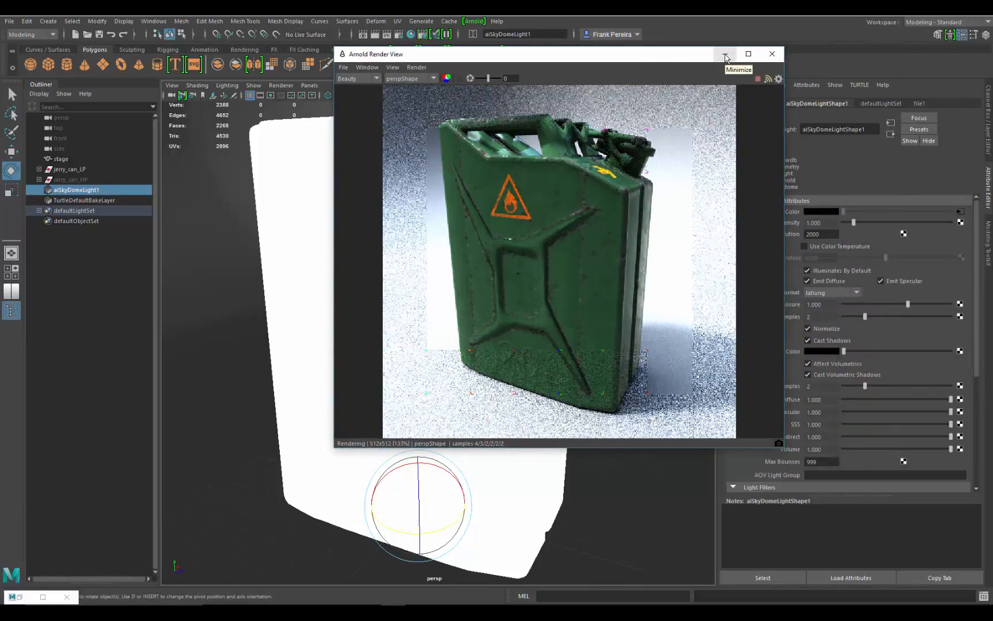
left_click(772, 54)
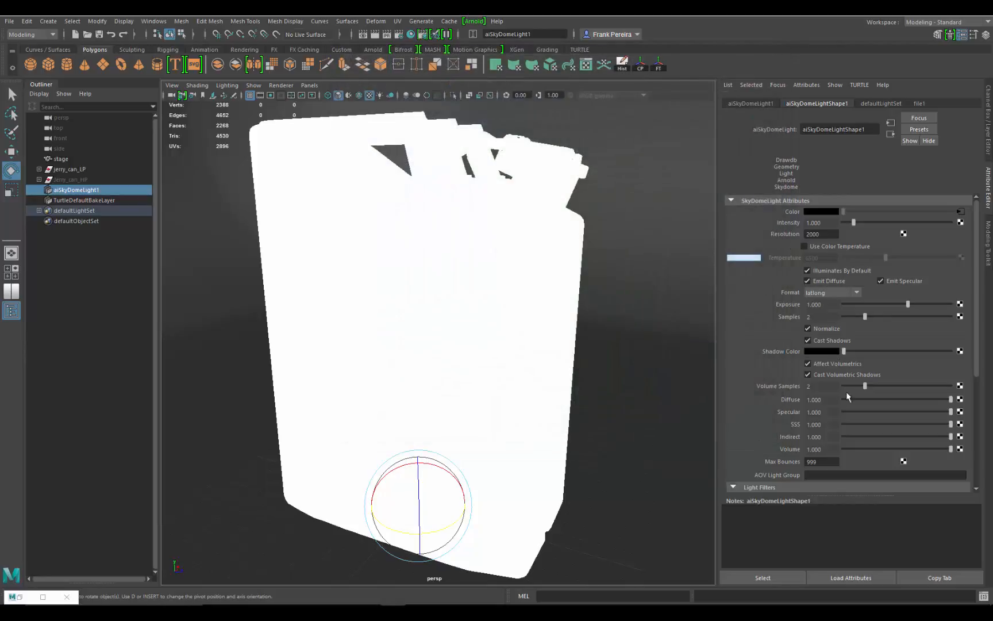
left_click(511, 296)
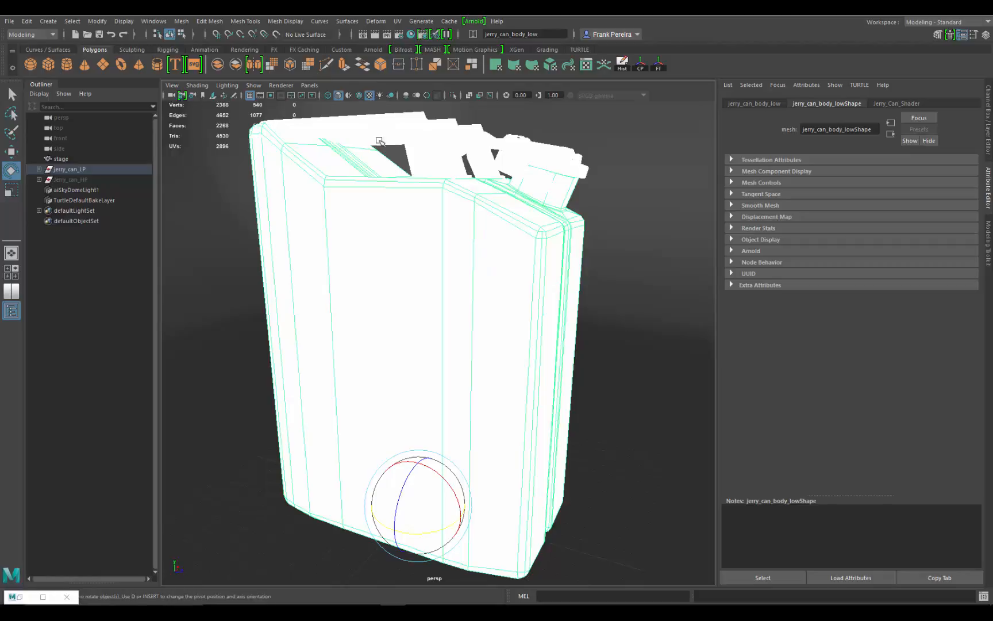
Try displaying the can with the Legacy Default Viewport renderer and switch back to Viewport 2.0
left_click(370, 96)
left_click(371, 96)
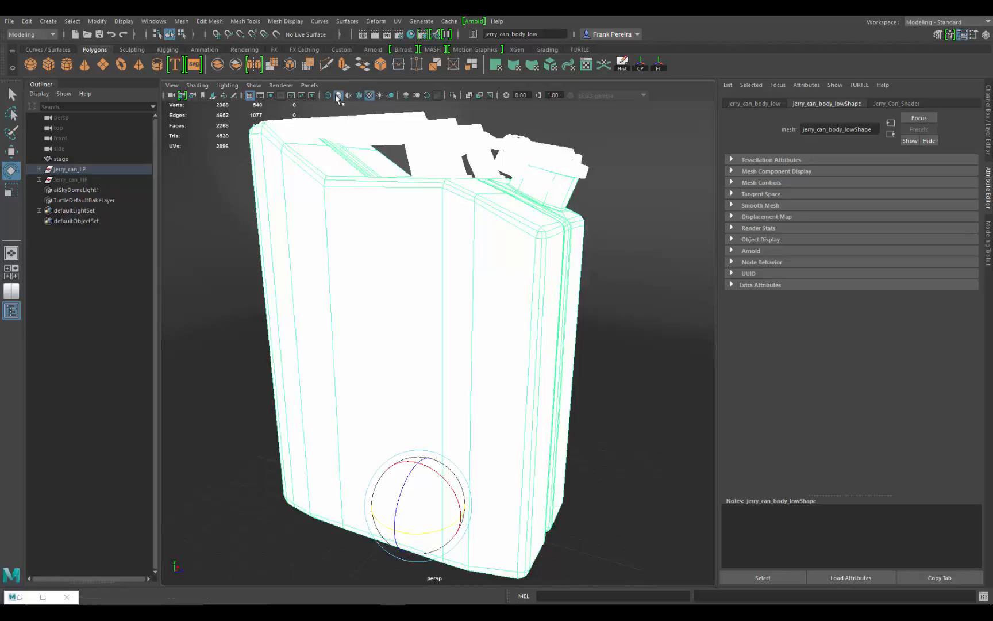
left_click(285, 86)
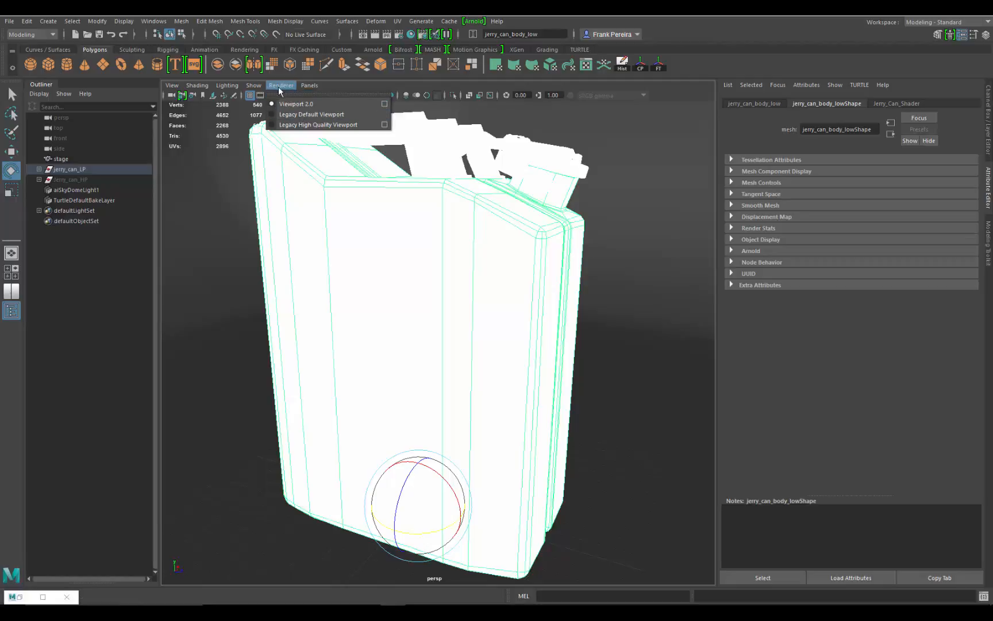
left_click(296, 119)
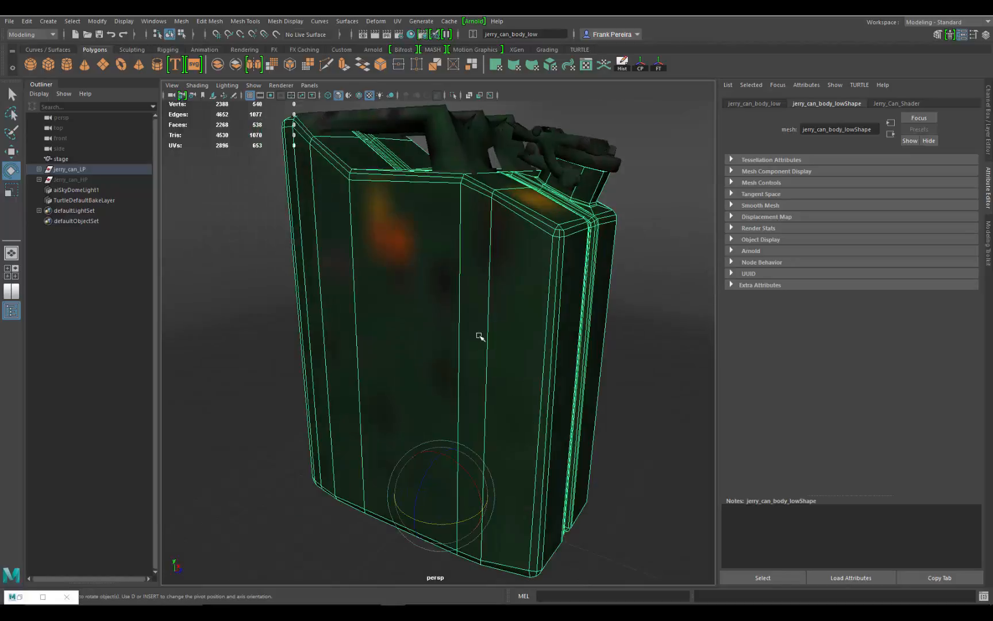
mouse_move(480, 336)
left_mouse_down("alt")
mouse_move(499, 330)
mouse_move(473, 326)
left_mouse_up("alt")
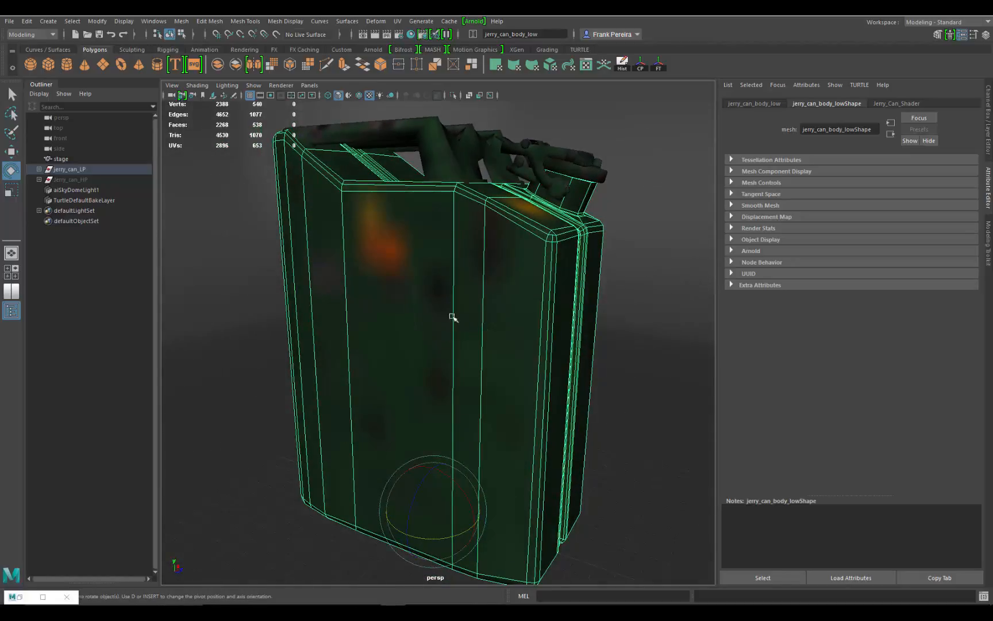
left_click(285, 88)
left_click(289, 103)
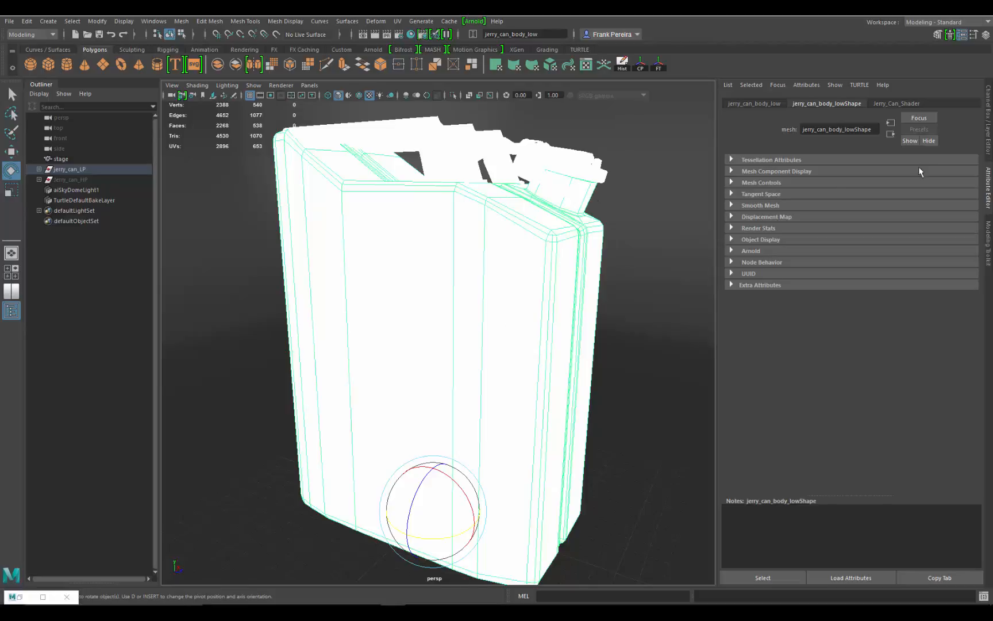
Open the bump2d1 node behind Jerry_Can_Shader's normal map and expand its Arnold options
left_click(900, 104)
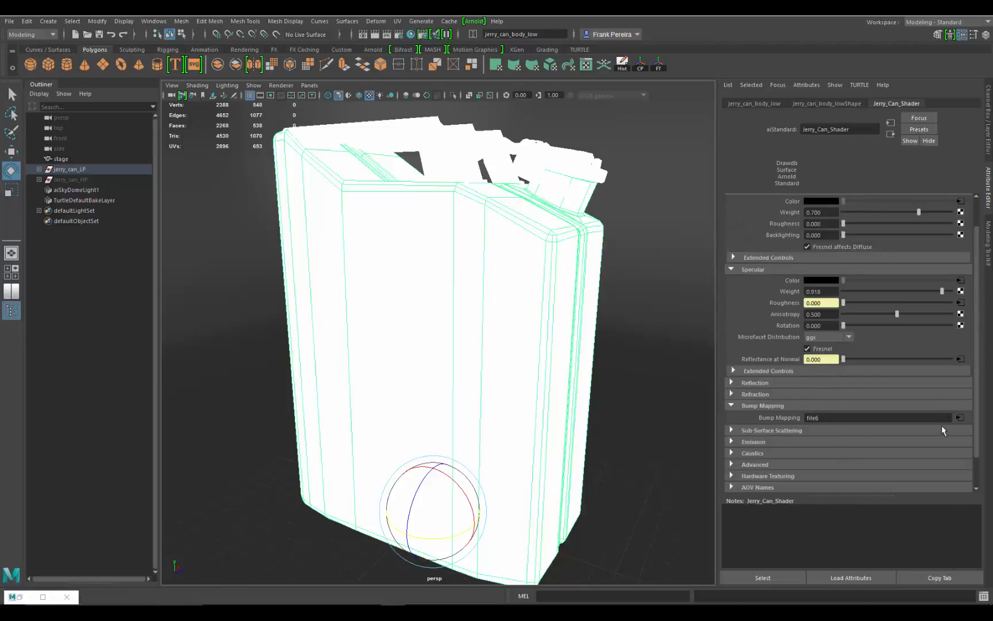
scroll(769, 405, "down", 2)
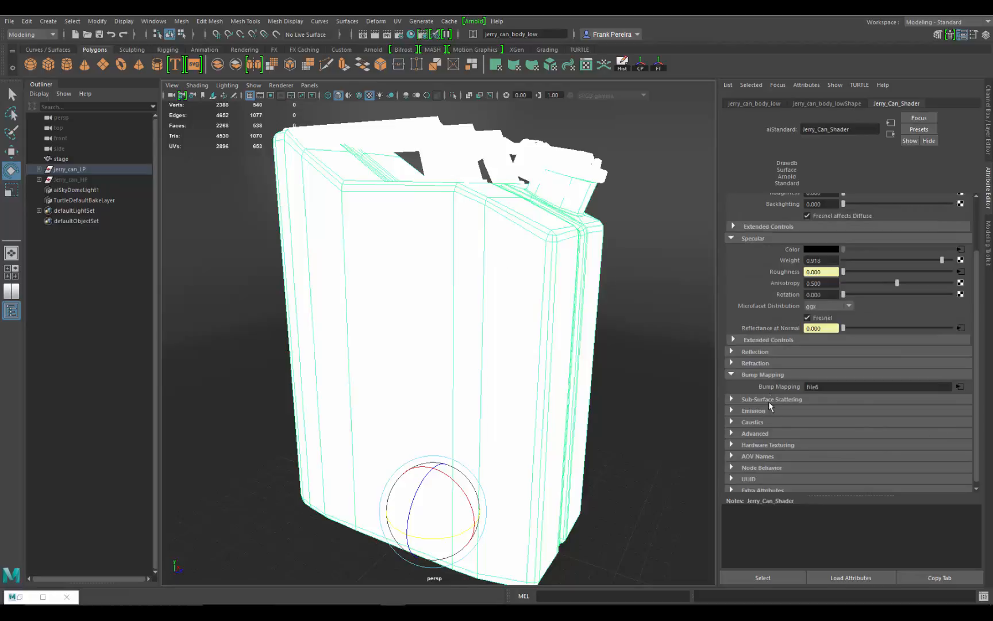
left_click(960, 387)
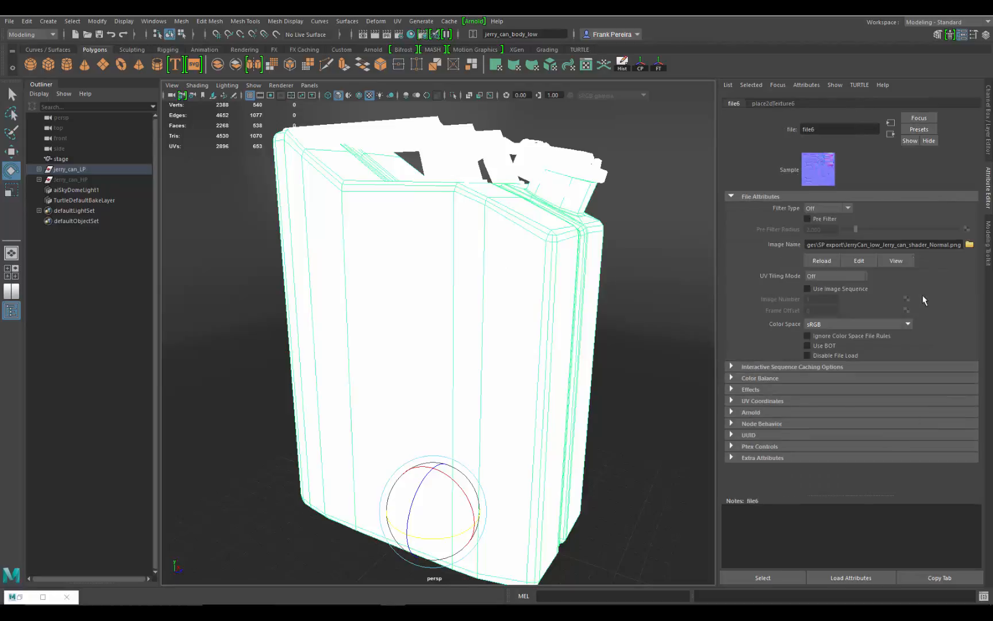
left_click(891, 135)
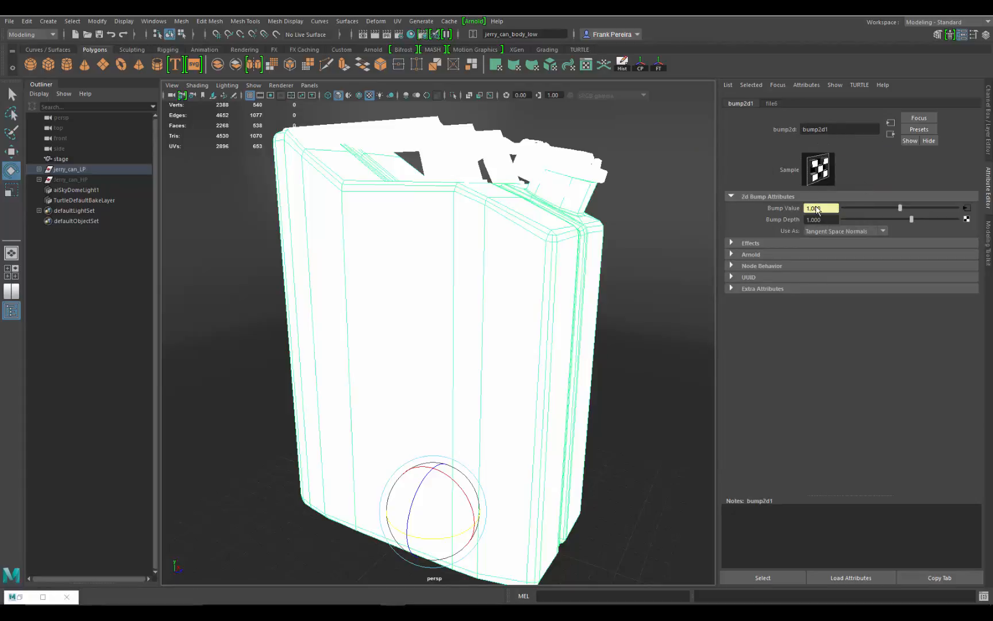
left_click(732, 254)
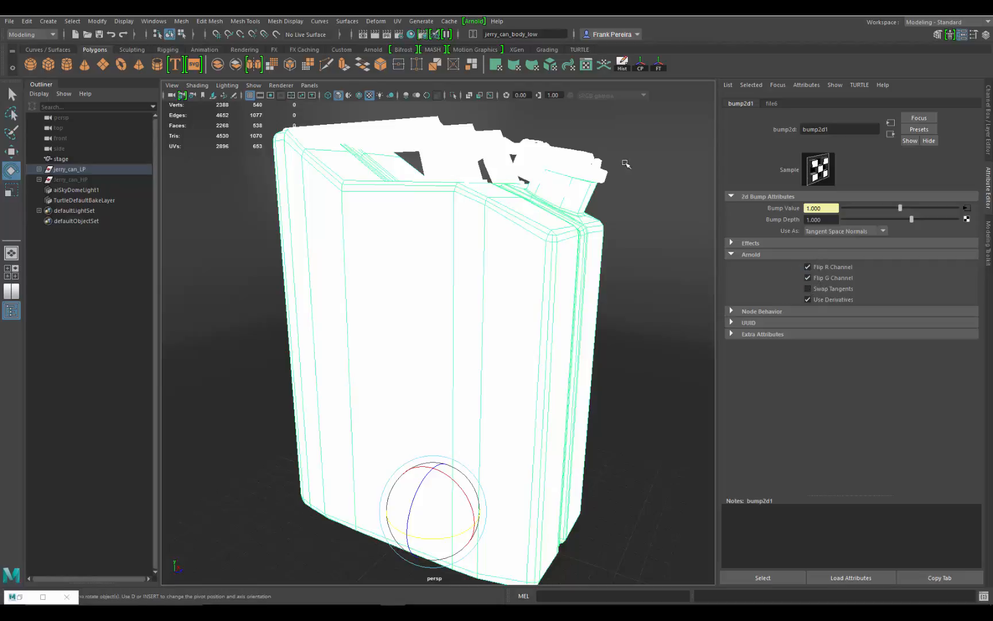
Start the Arnold render beside the attributes and disable Flip R Channel and Flip G Channel on bump2d1
left_click(474, 21)
left_click(487, 39)
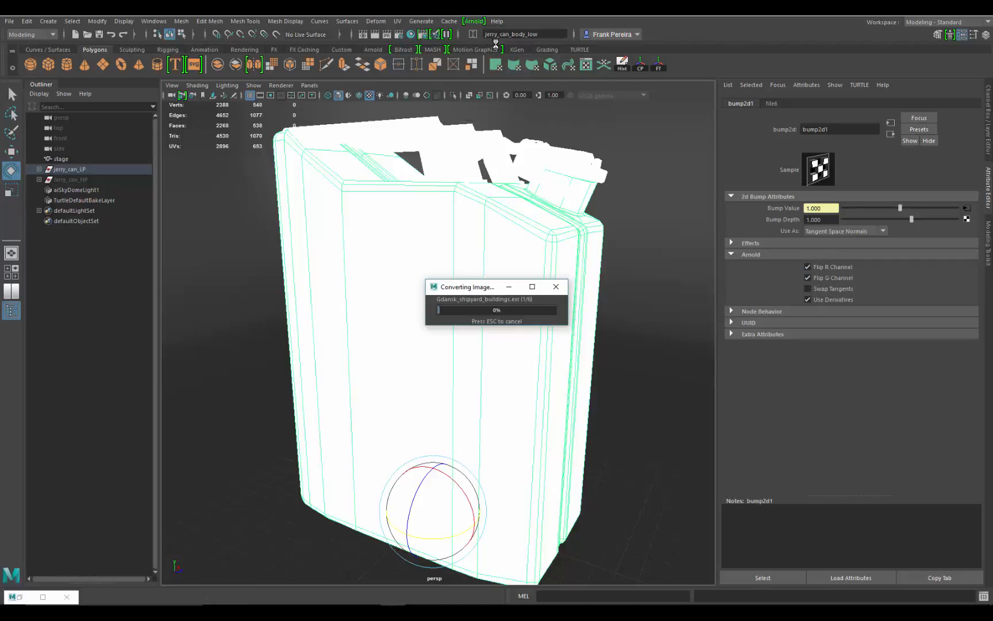
left_click_drag(614, 60, 456, 84)
left_click(808, 288)
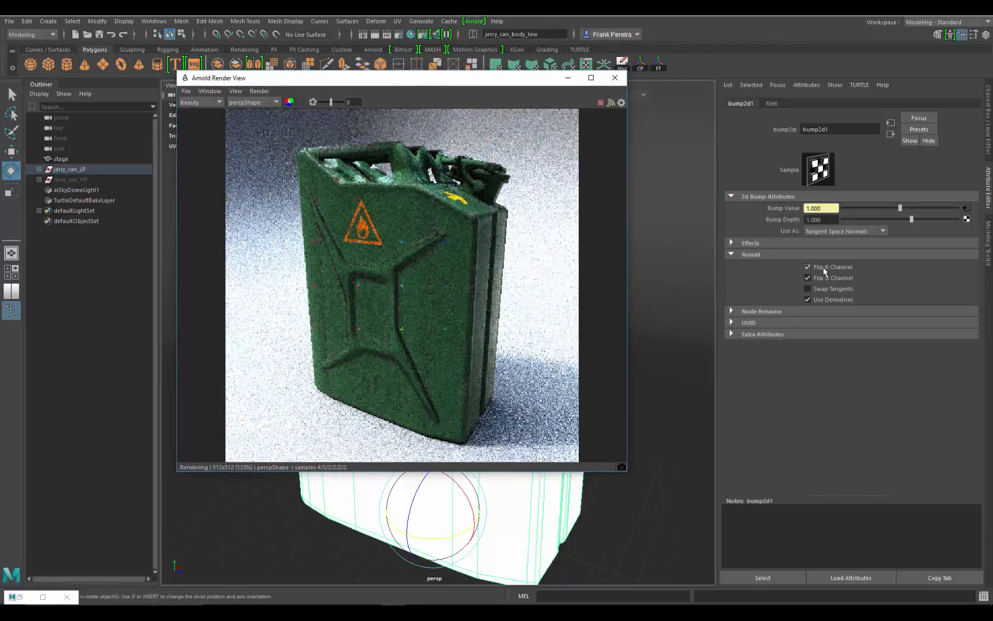
left_click(807, 267)
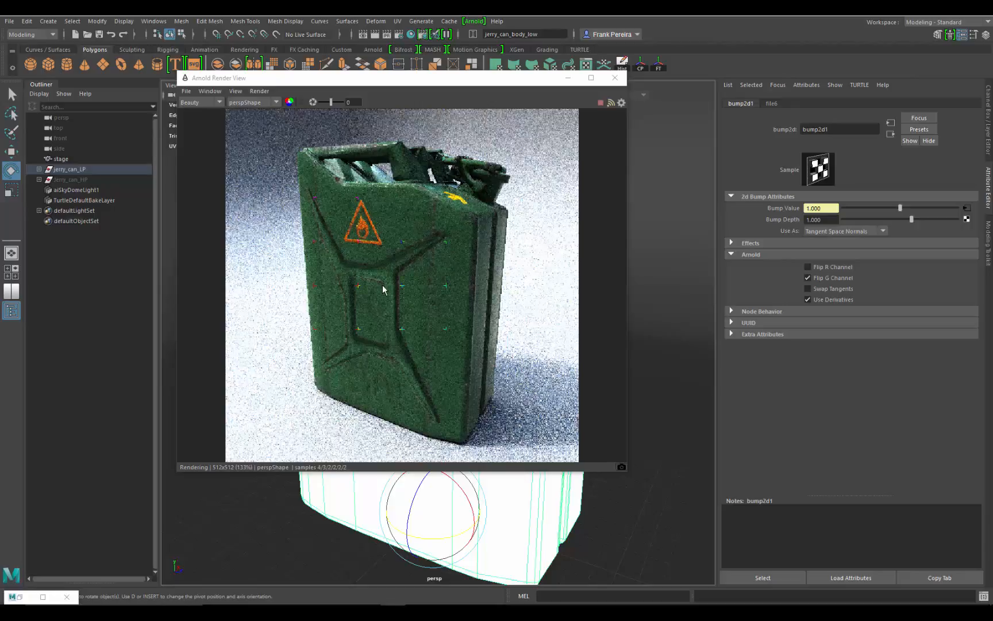
left_click(807, 278)
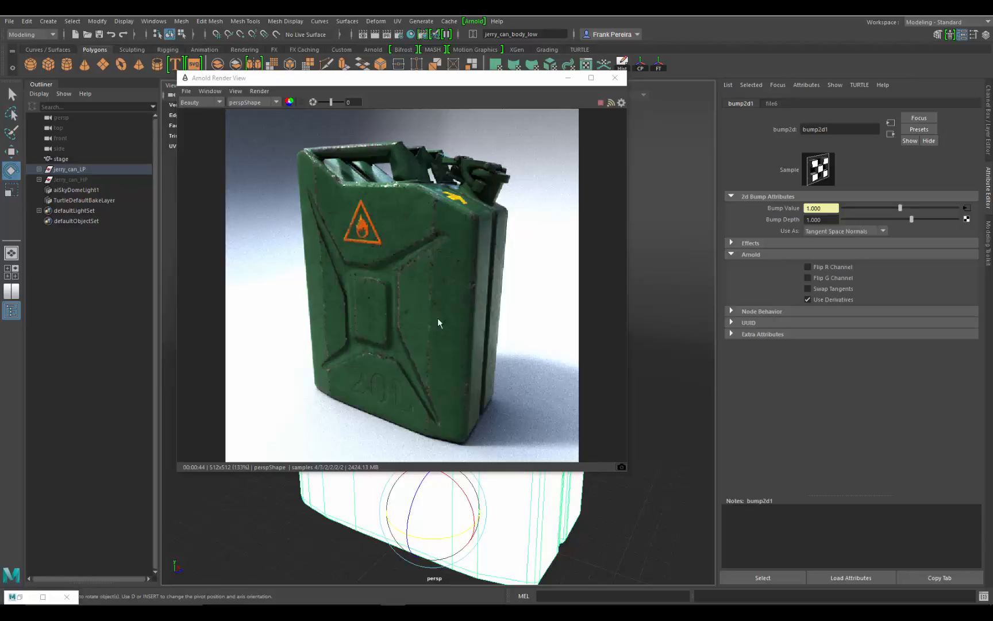
Set Jerry_Can_Shader's diffuse weight to 0.816 and its specular weight to 0.831
left_click(435, 297)
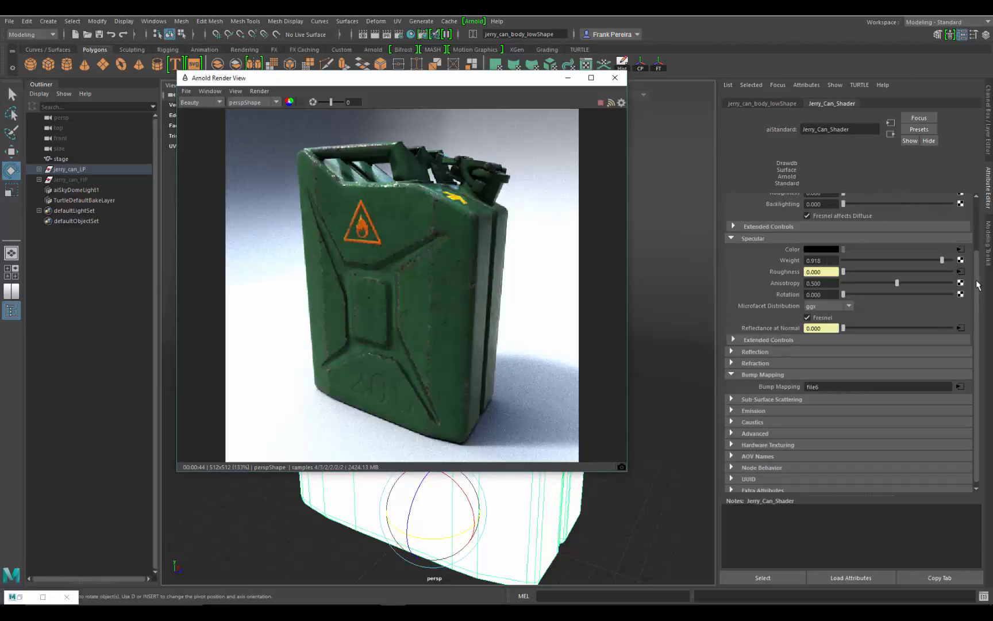
left_click_drag(976, 285, 976, 220)
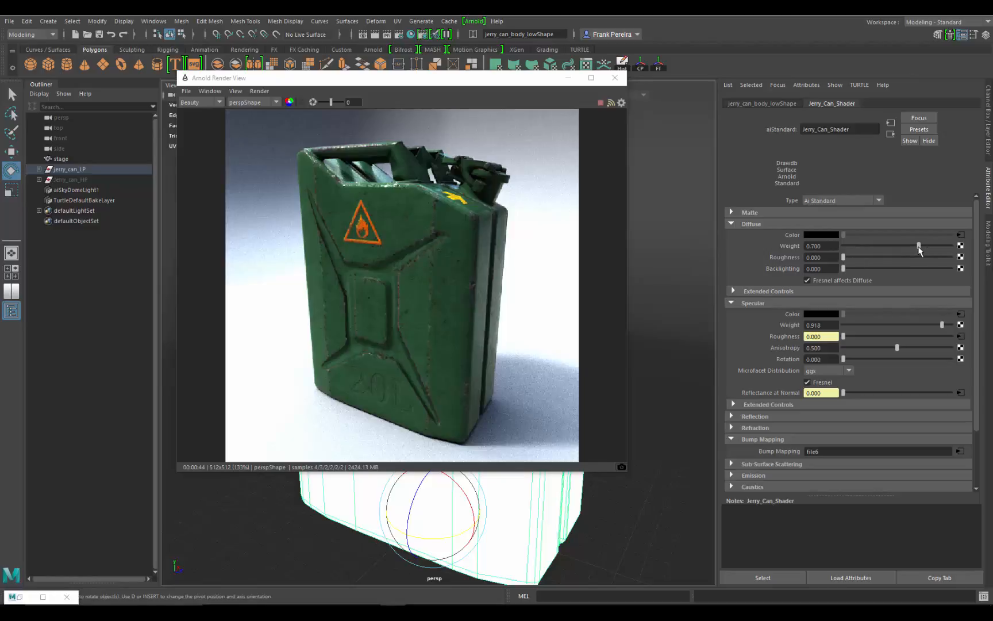
left_click_drag(919, 245, 932, 248)
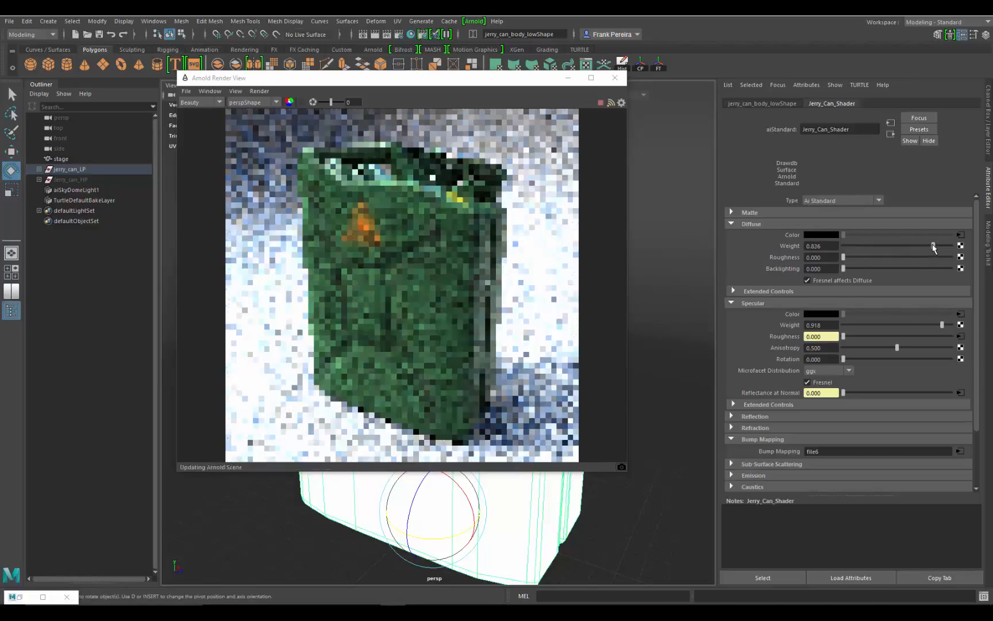
left_click_drag(933, 245, 927, 246)
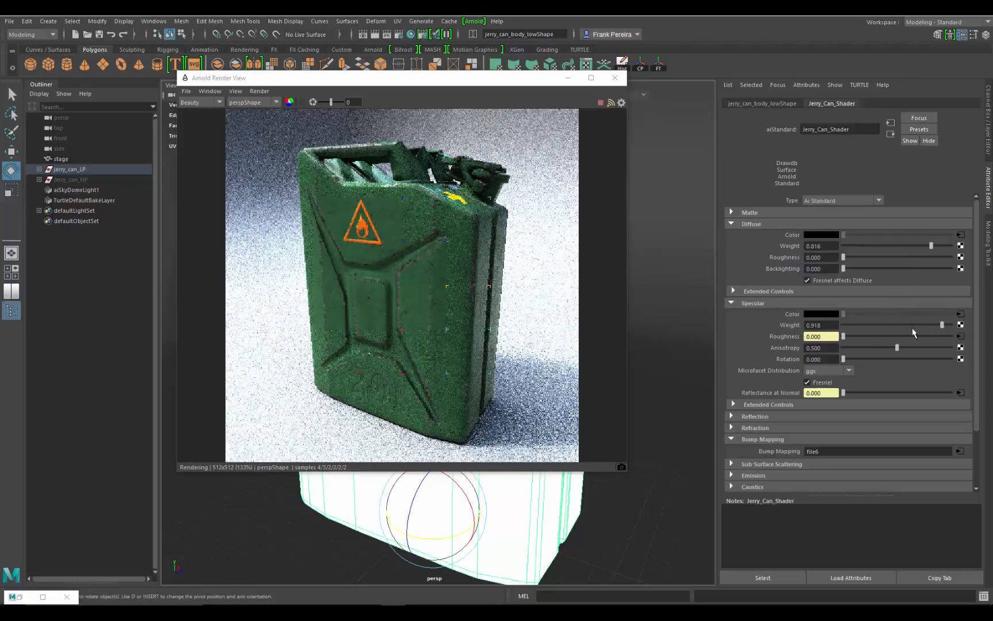
left_click(936, 326)
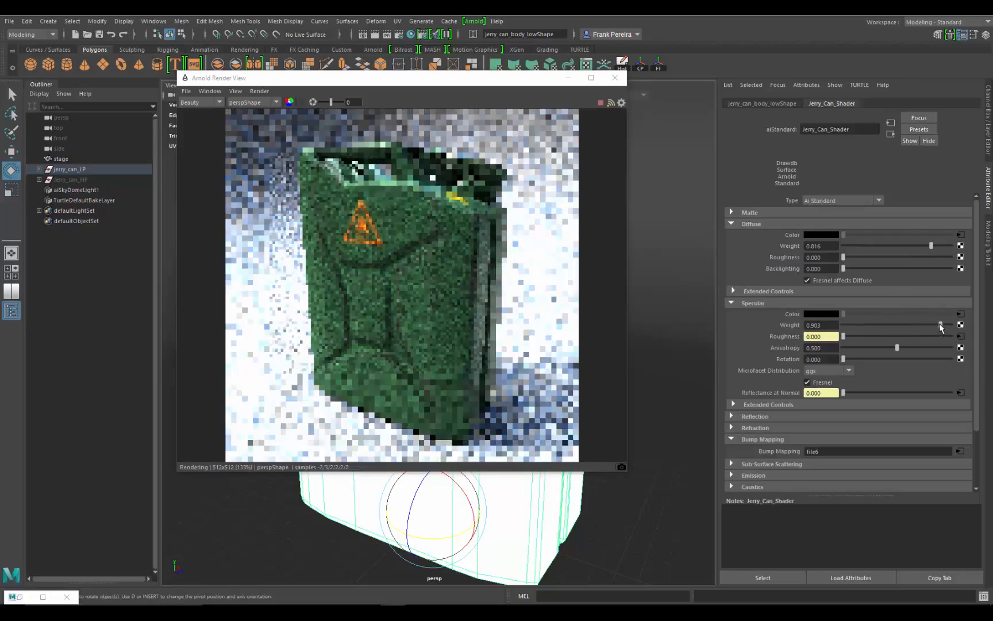
left_click_drag(934, 324, 931, 325)
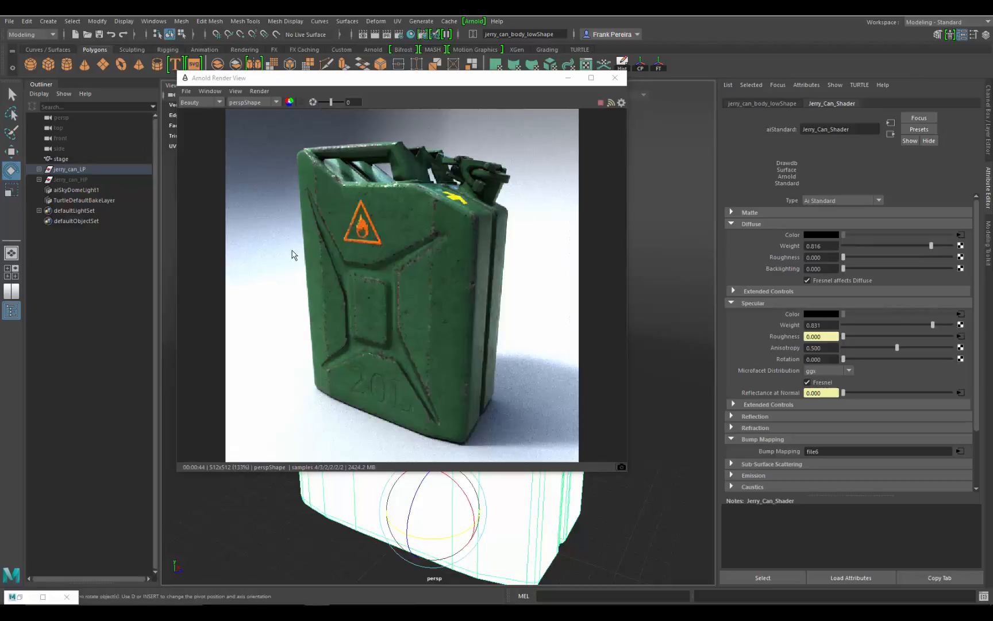
Stop the live IPR render and select aiSkyDomeLight1
left_click(259, 91)
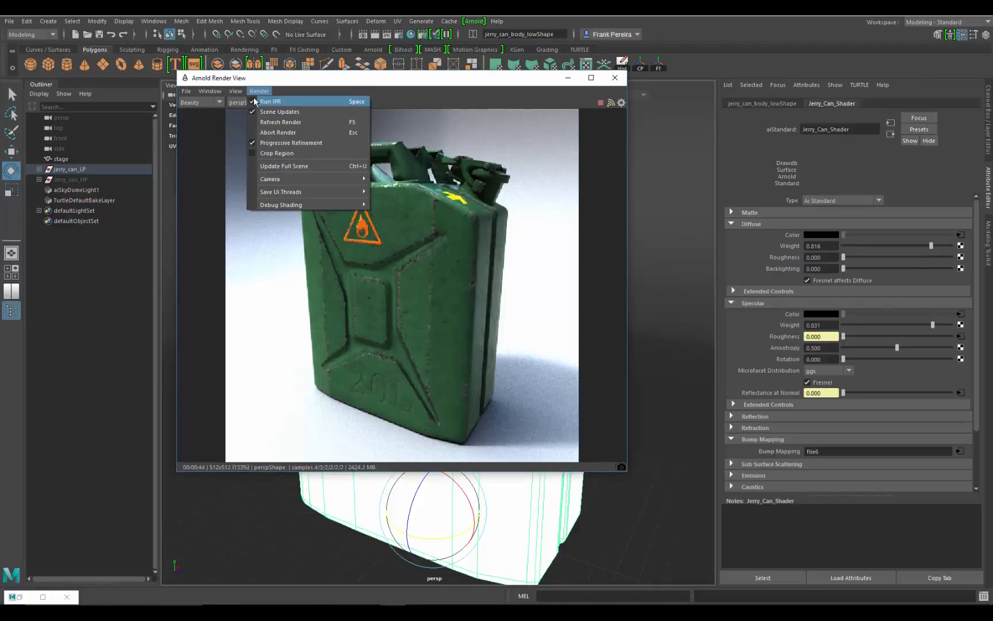
left_click(255, 101)
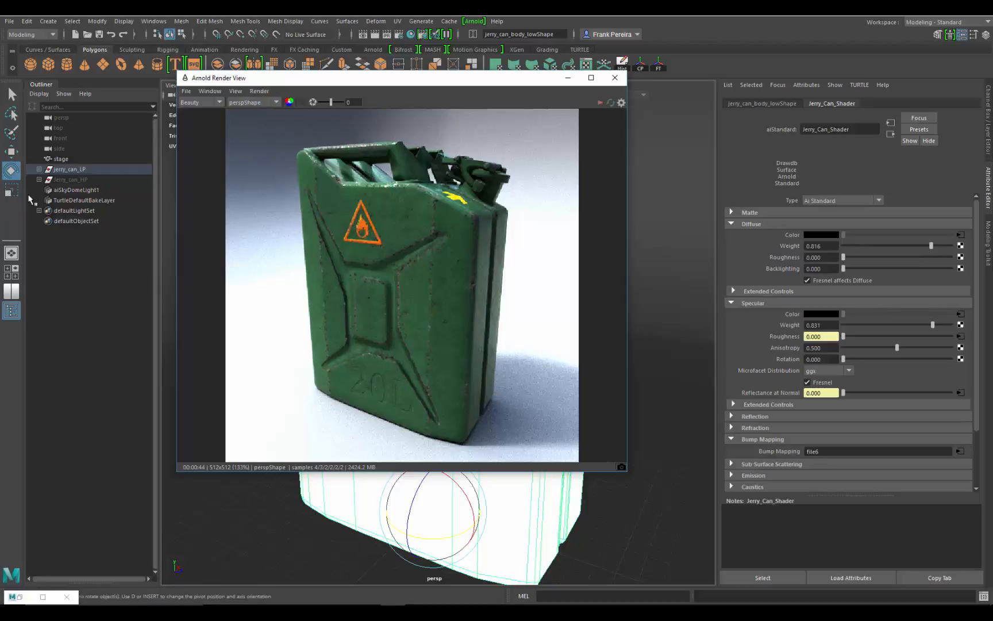
left_click(86, 190)
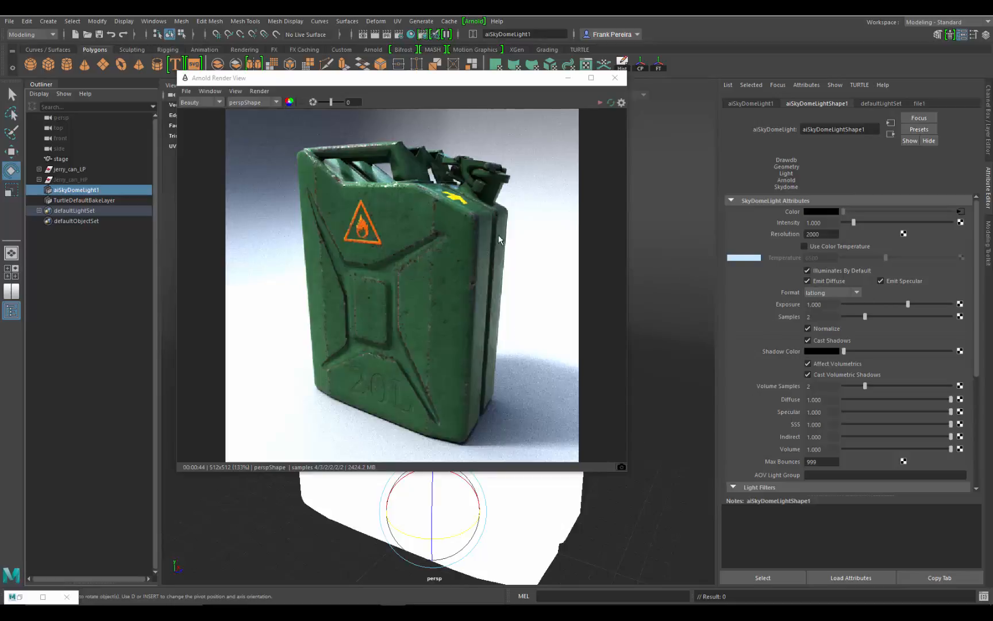
Set the render image size to the HD_720 preset in the Render Settings
left_click(363, 35)
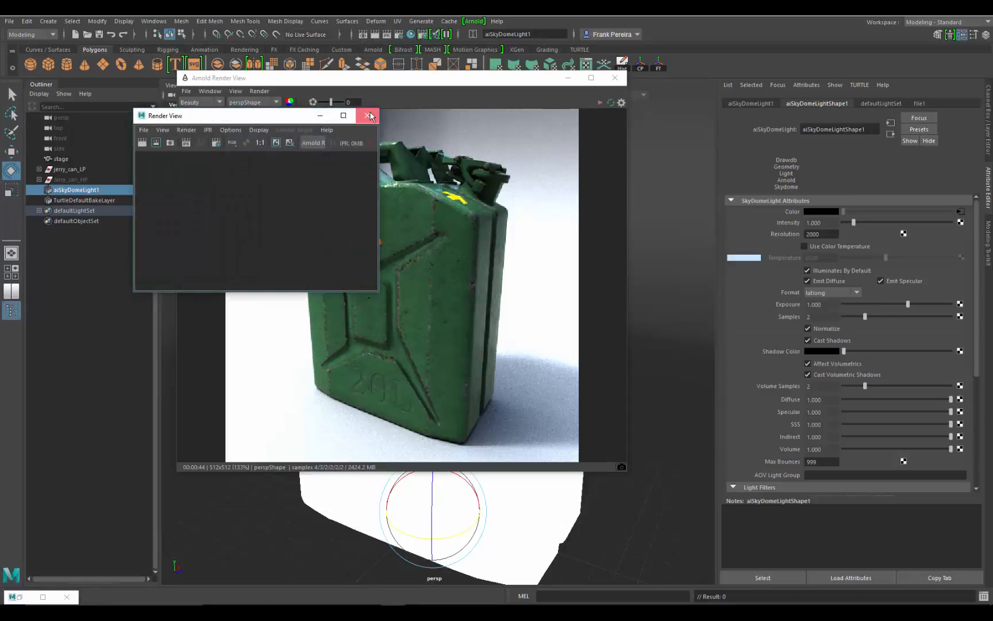
left_click(377, 110)
left_click(399, 34)
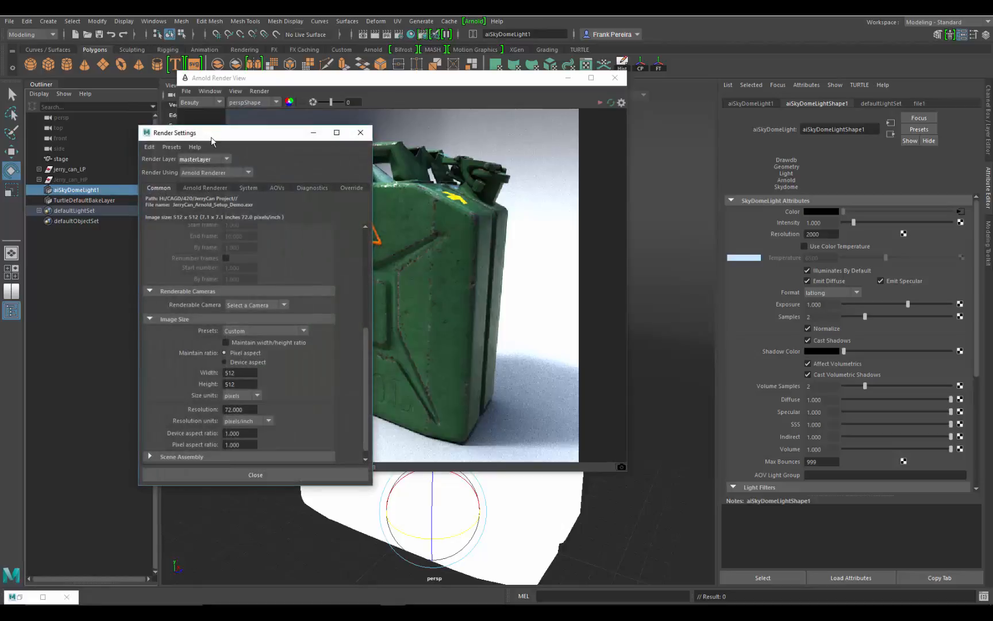
scroll(355, 326, "down", 1)
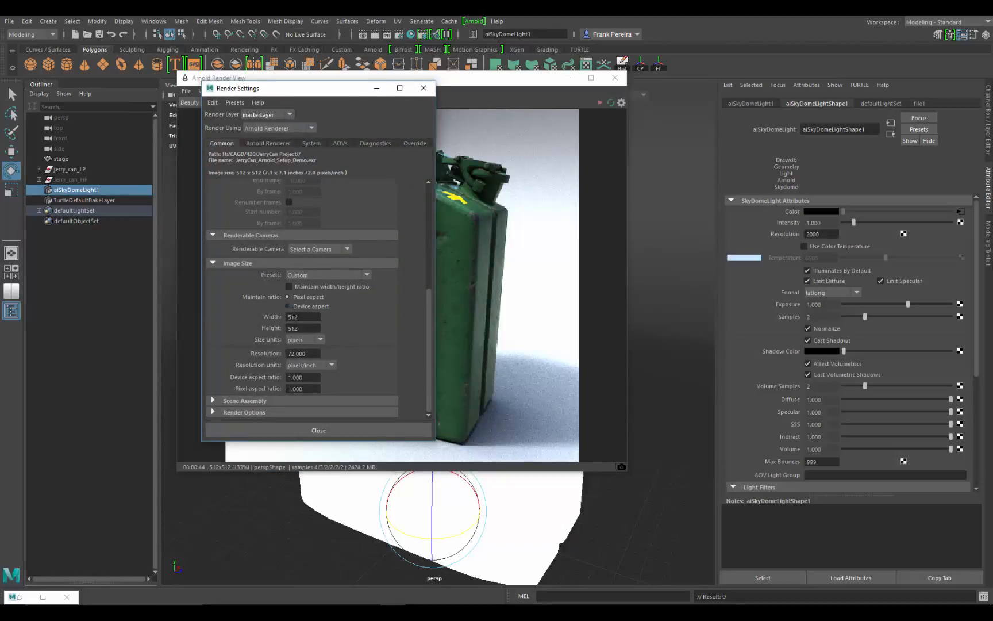
left_click(336, 277)
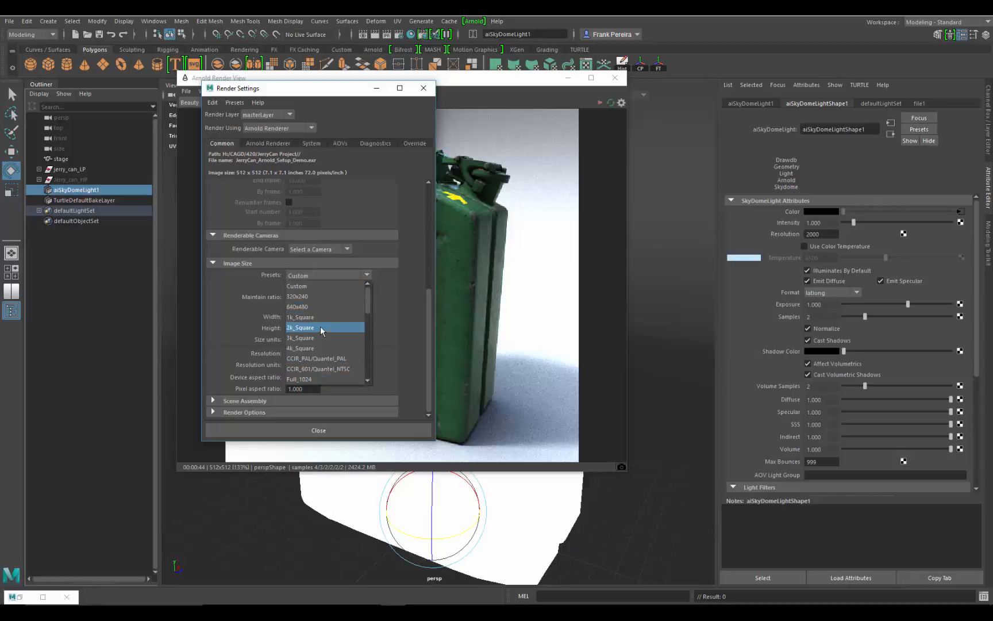
left_click_drag(368, 300, 367, 321)
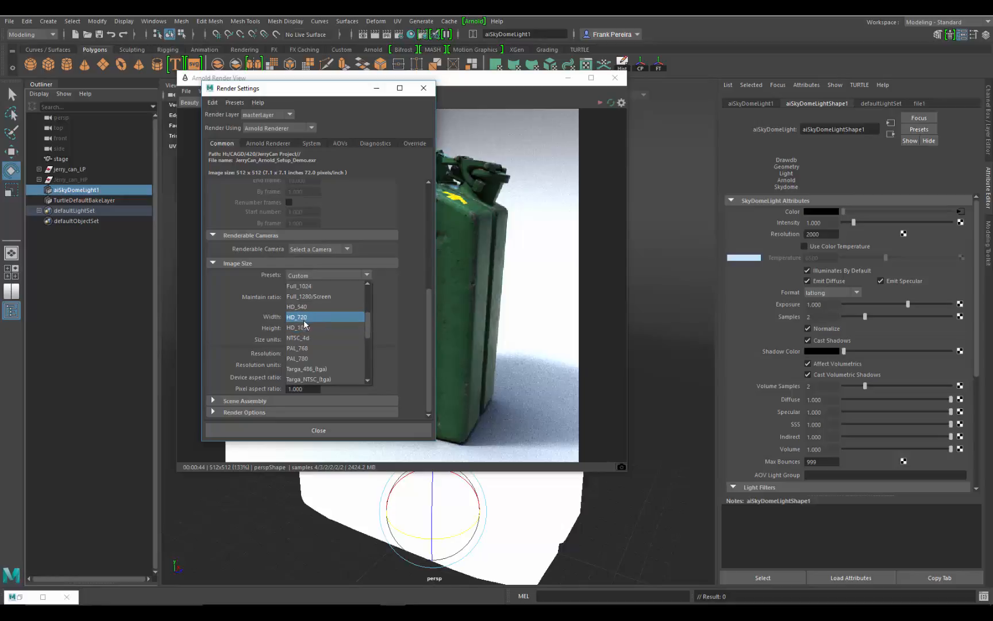
left_click(302, 317)
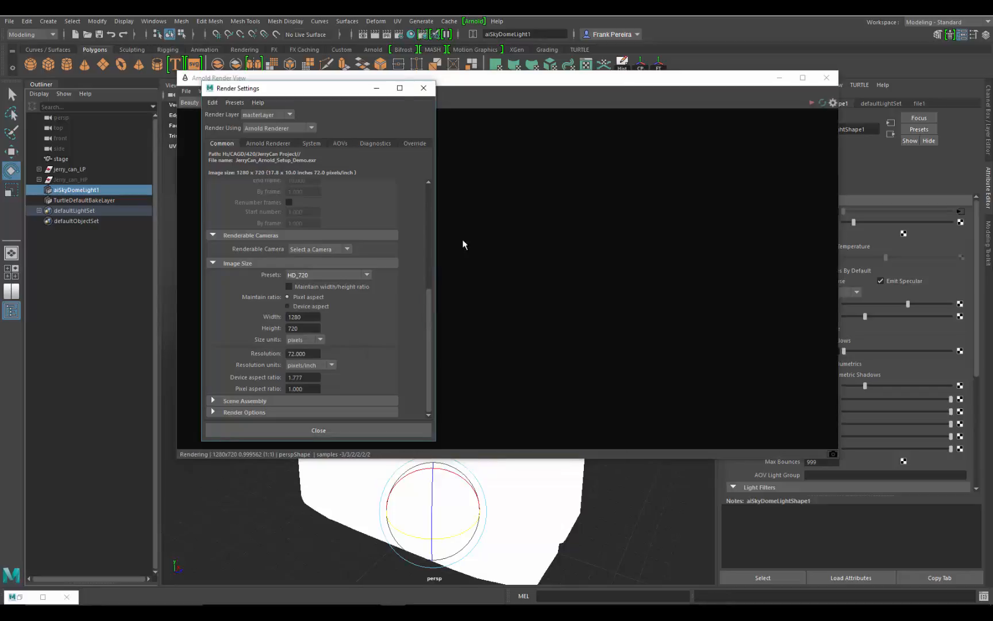
Pull the perspective camera back so the whole jerry can fits the widescreen frame, with the render image zoomed out
left_click_drag(335, 93, 190, 128)
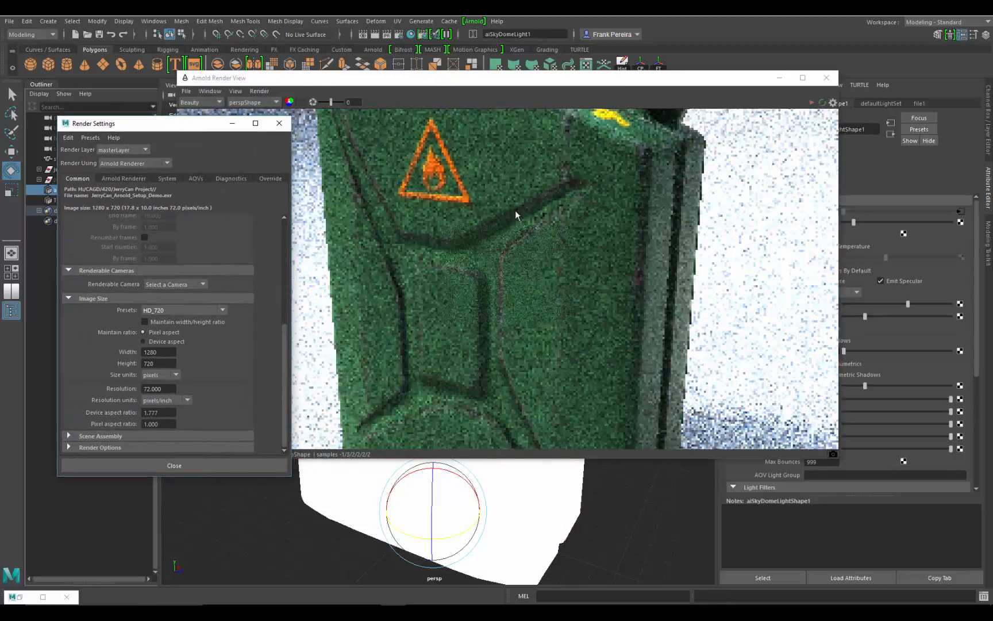
scroll(526, 311, "down", 3)
scroll(545, 330, "up", 4)
right_click_drag(546, 432, 462, 457, "alt")
right_click_drag(536, 490, 420, 492, "alt")
right_click_drag(570, 493, 527, 491, "alt")
Restart the IPR render, close the Render Settings and place the render window clear of the sky dome attributes
left_click(260, 90)
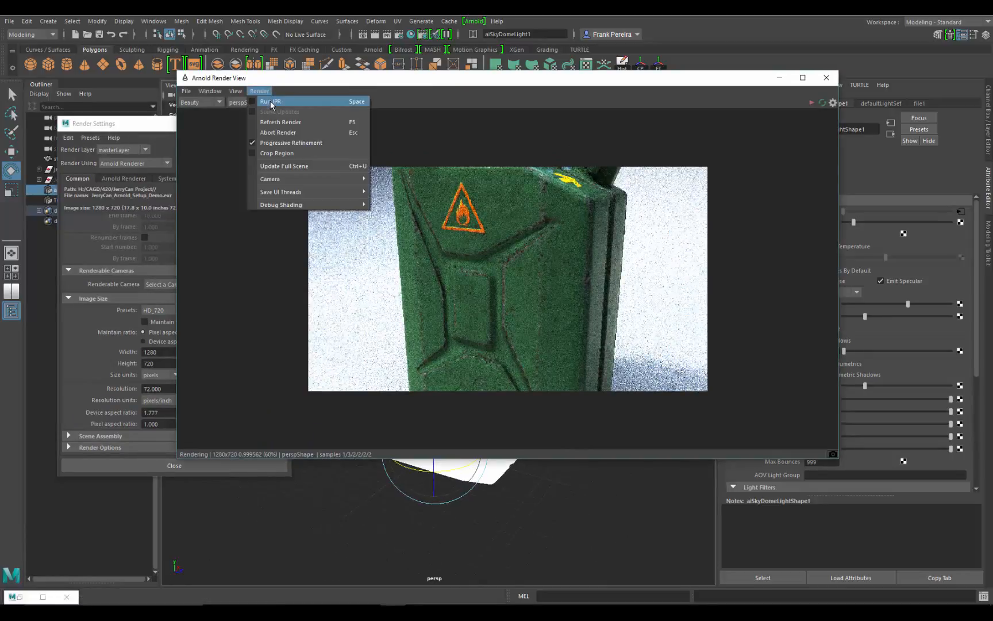
left_click(266, 102)
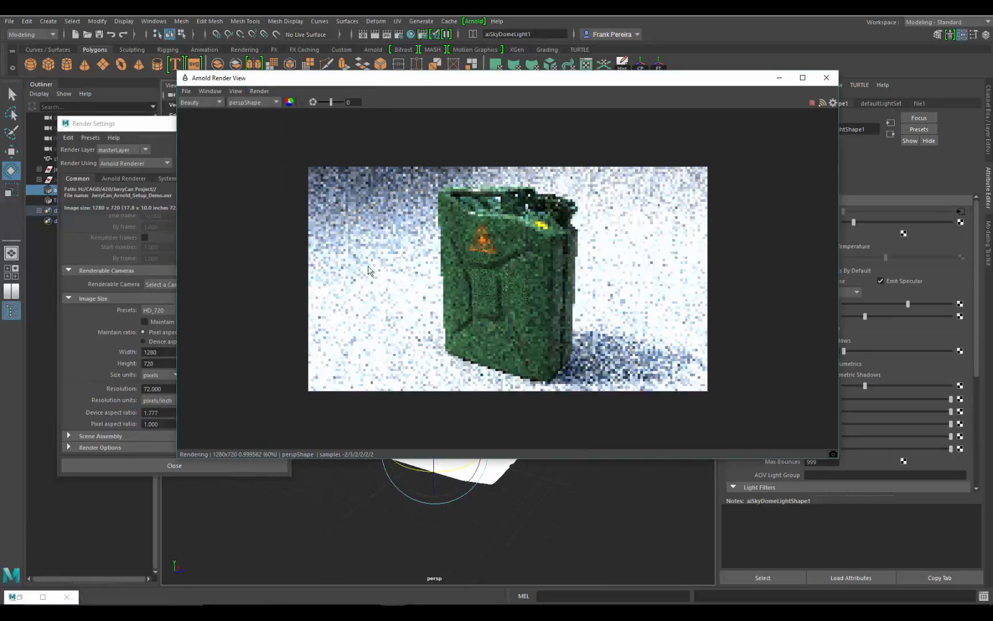
left_click(125, 123)
left_click(280, 124)
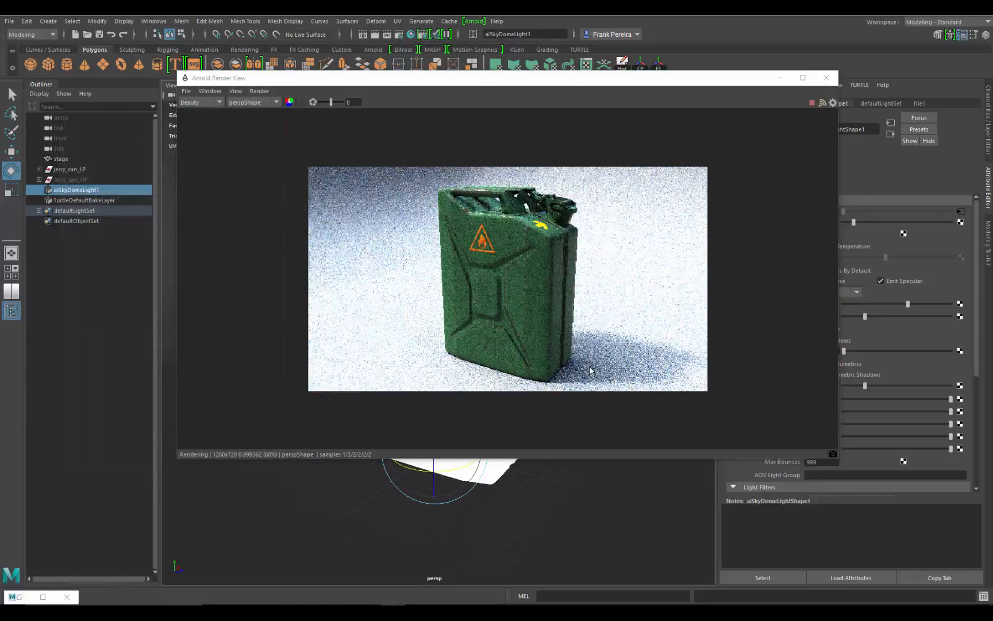
left_click_drag(616, 82, 480, 80)
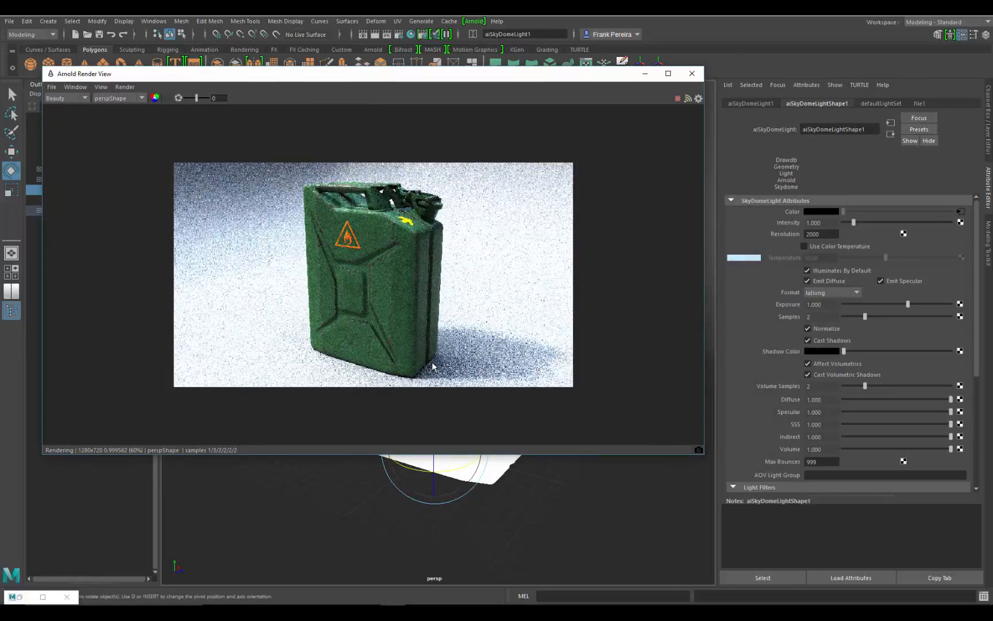